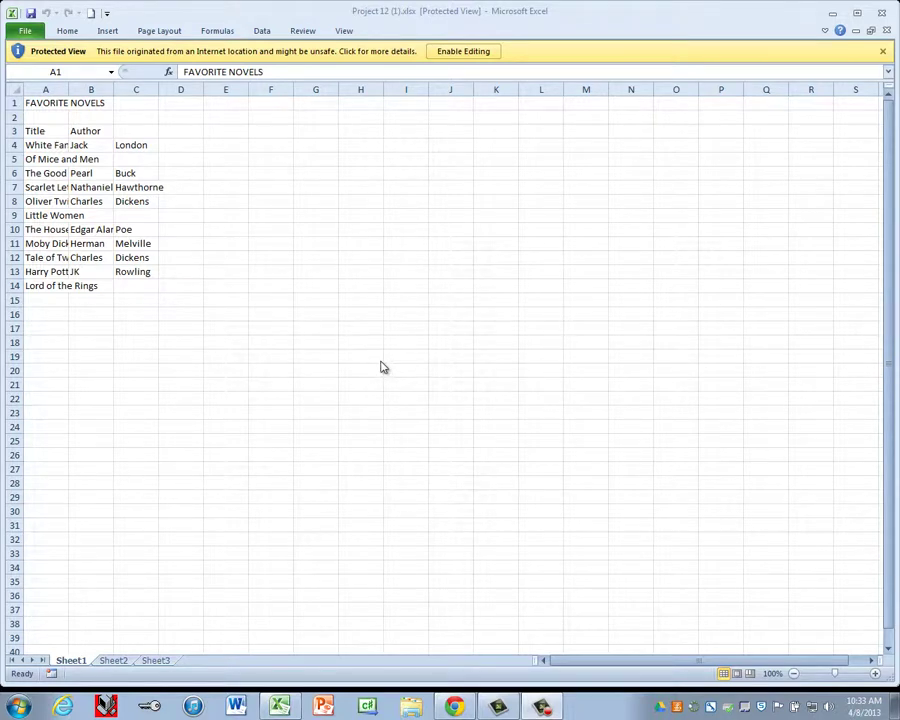
# Step: Enable editing for the Project 12 workbook opened in Protected View
pyautogui.click(455, 52)
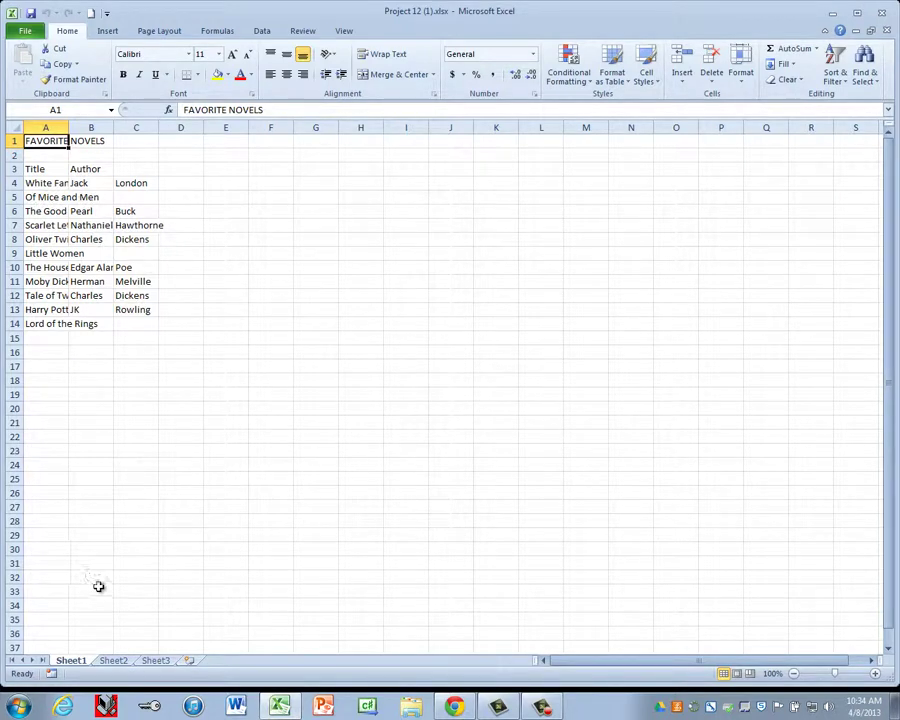
# Step: Switch to Chrome, open google.com in a new tab and search for "of mice and men author"
pyautogui.click(447, 708)
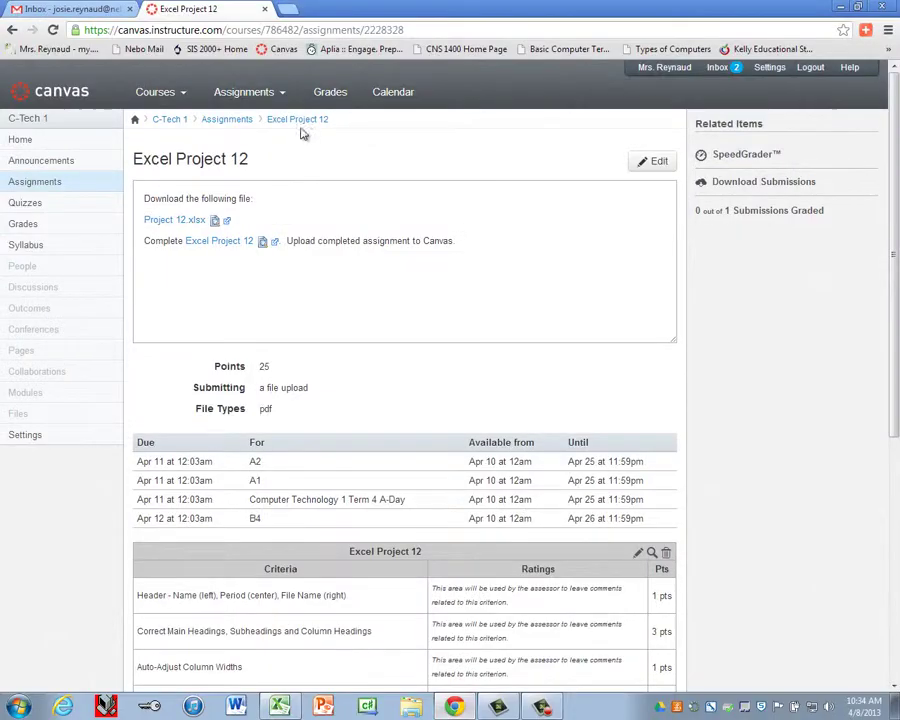
pyautogui.click(287, 12)
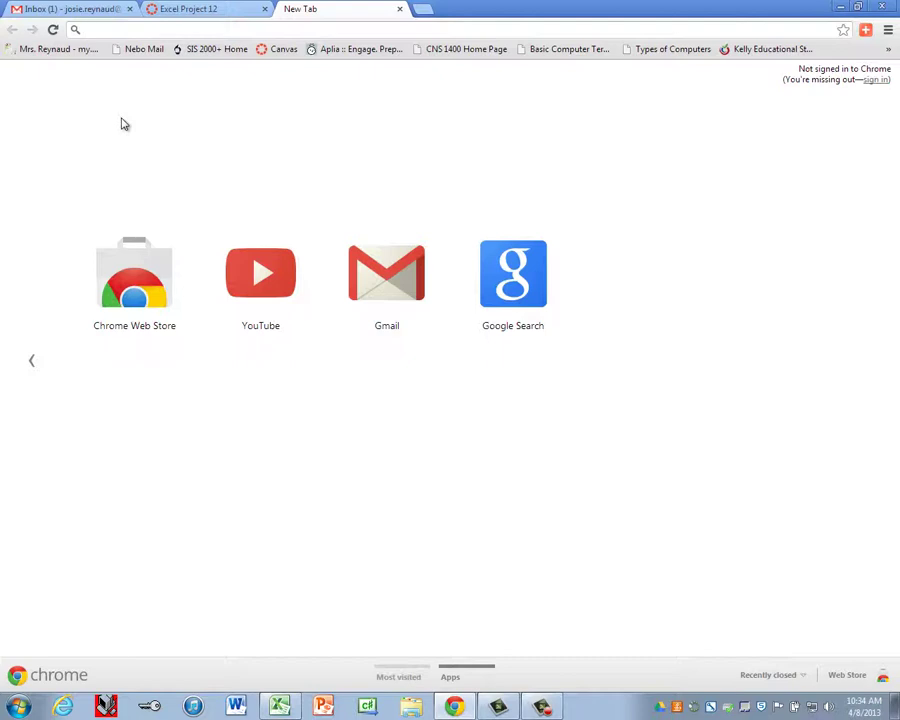
pyautogui.write('google.com')
pyautogui.press('Return')
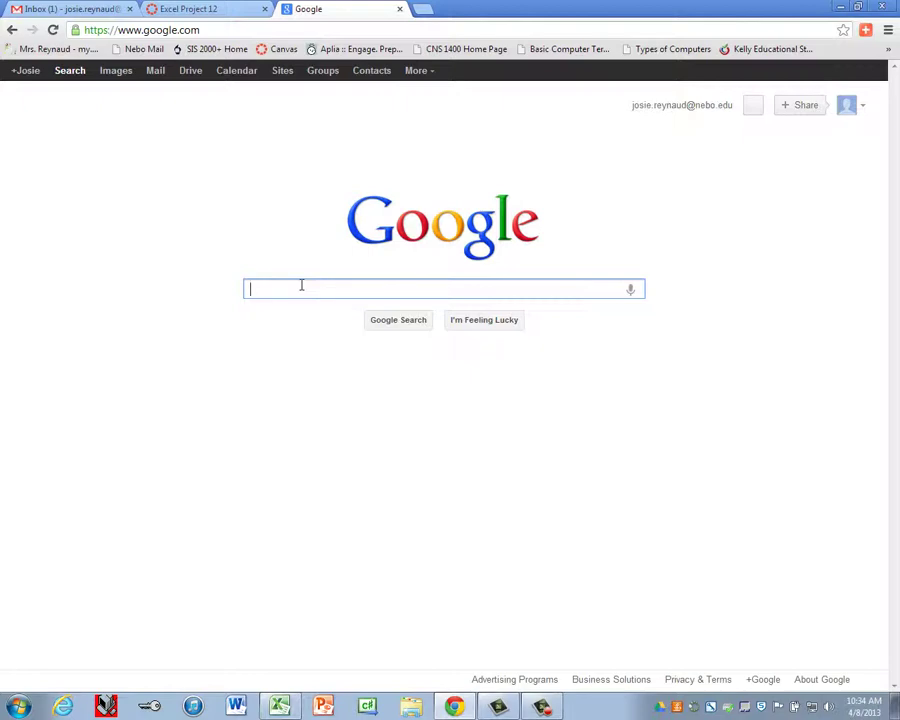
pyautogui.write('of')
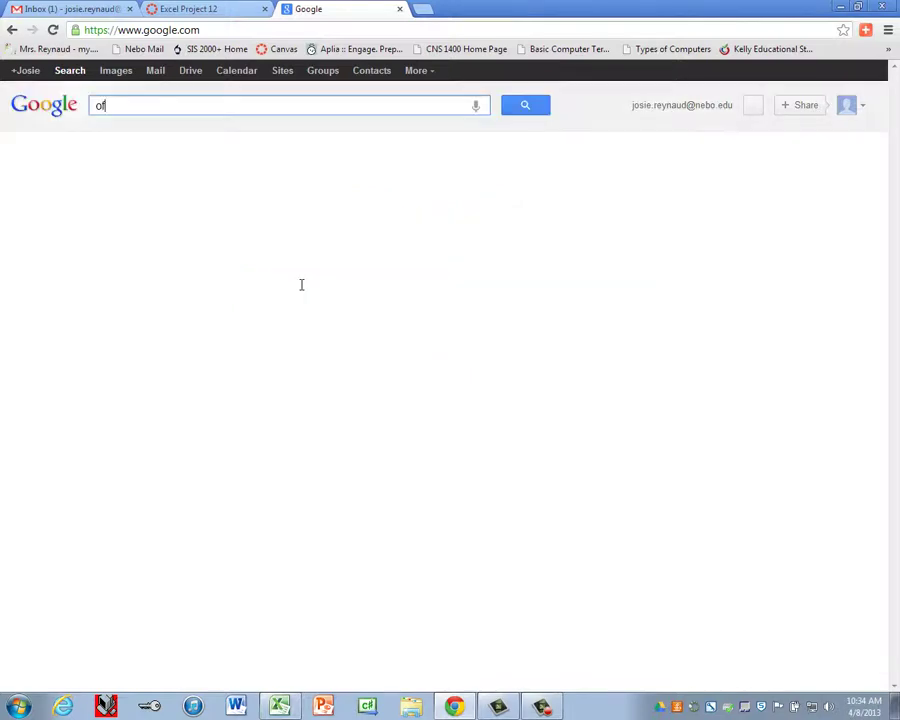
pyautogui.write(' mice and men author')
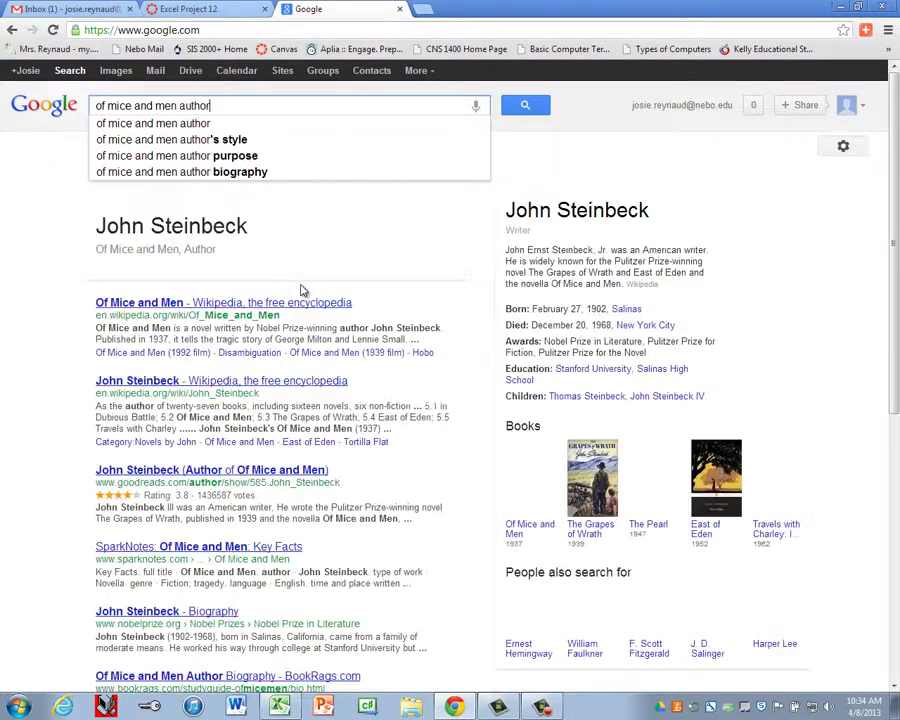
pyautogui.press('Return')
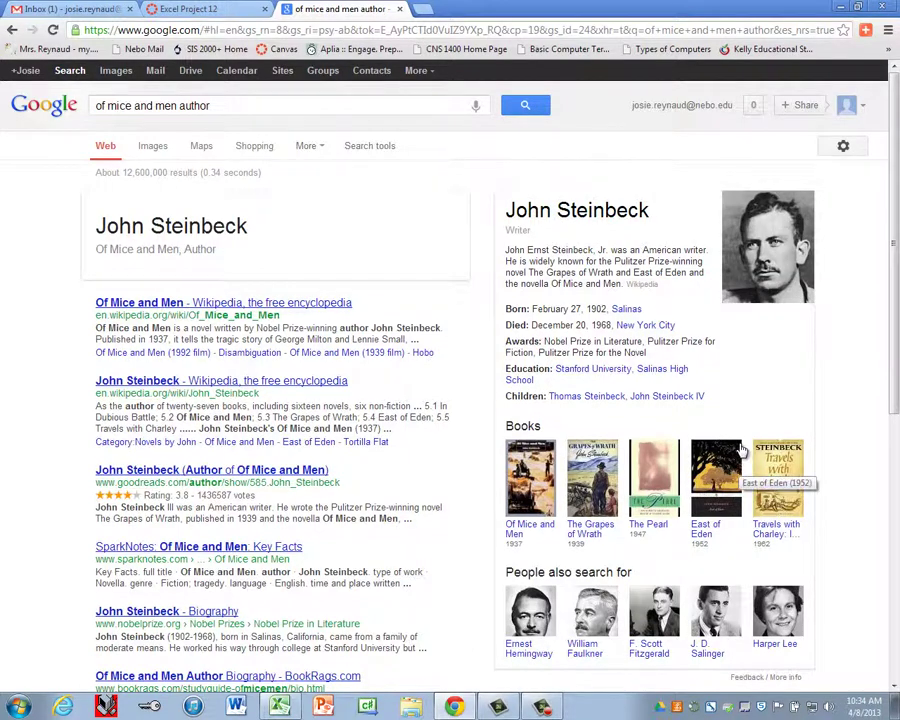
pyautogui.scroll(-2, 740, 450)
pyautogui.scroll(2, 740, 452)
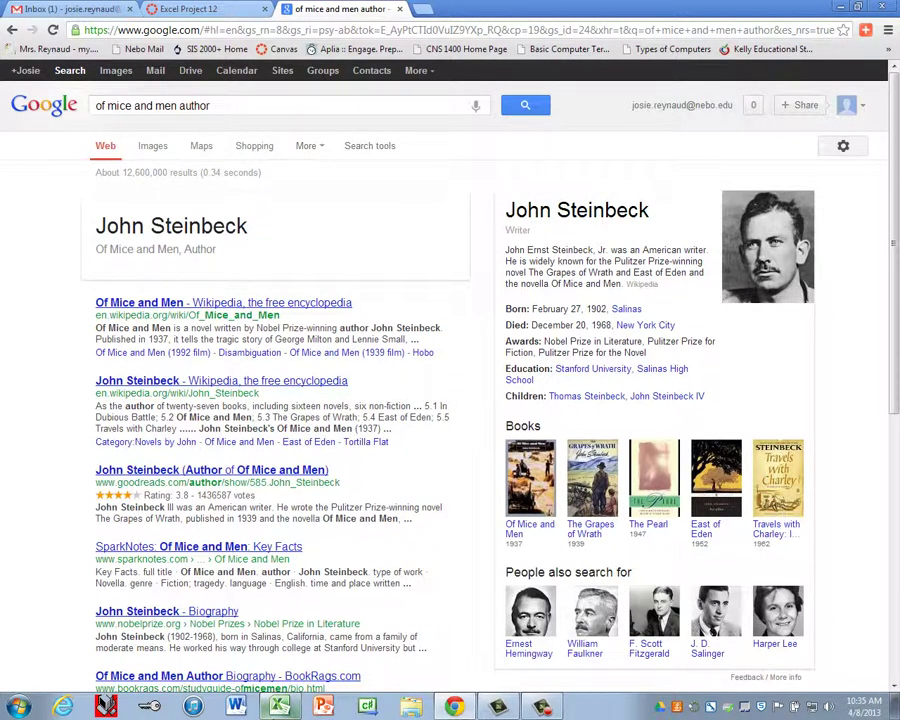
# Step: Return to the Excel workbook and enter the Of Mice and Men author as John in B5 and Steinbeck in C5
pyautogui.click(281, 708)
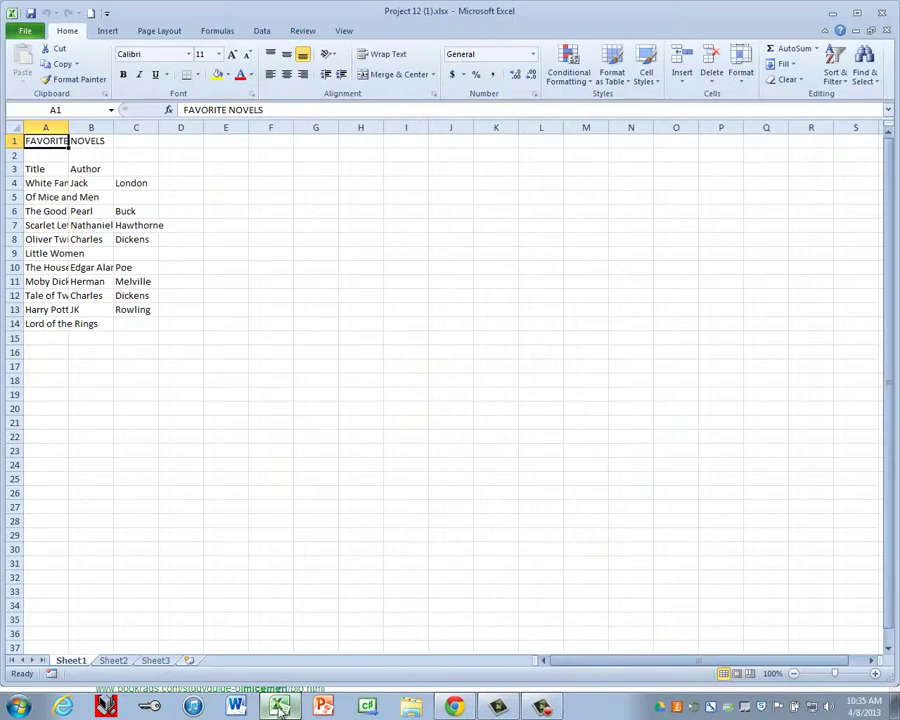
pyautogui.click(93, 198)
pyautogui.write('Jo')
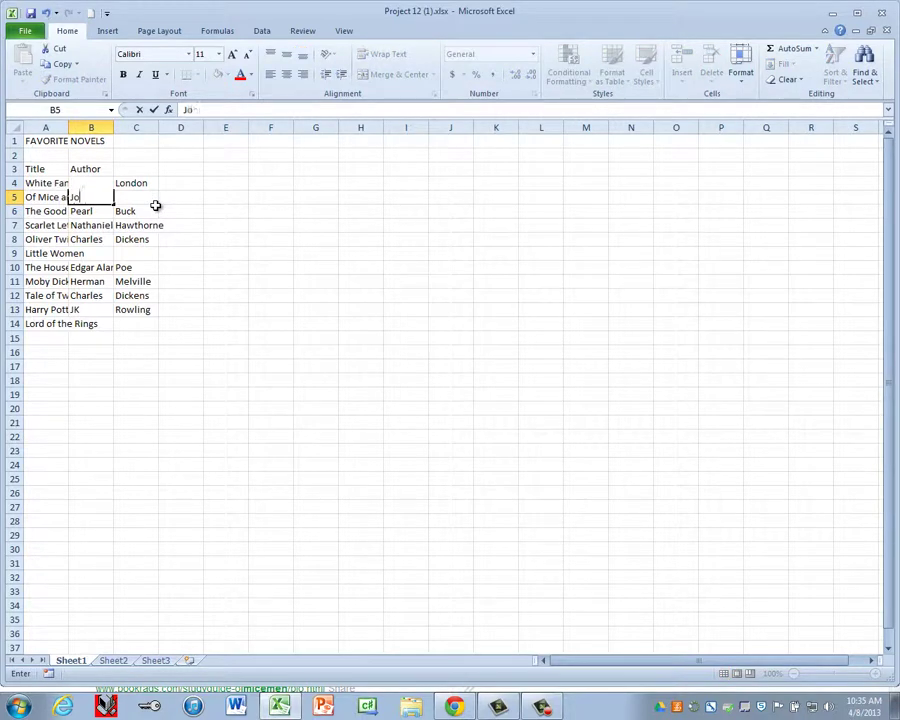
pyautogui.write('hn')
pyautogui.press('Tab')
pyautogui.write('S')
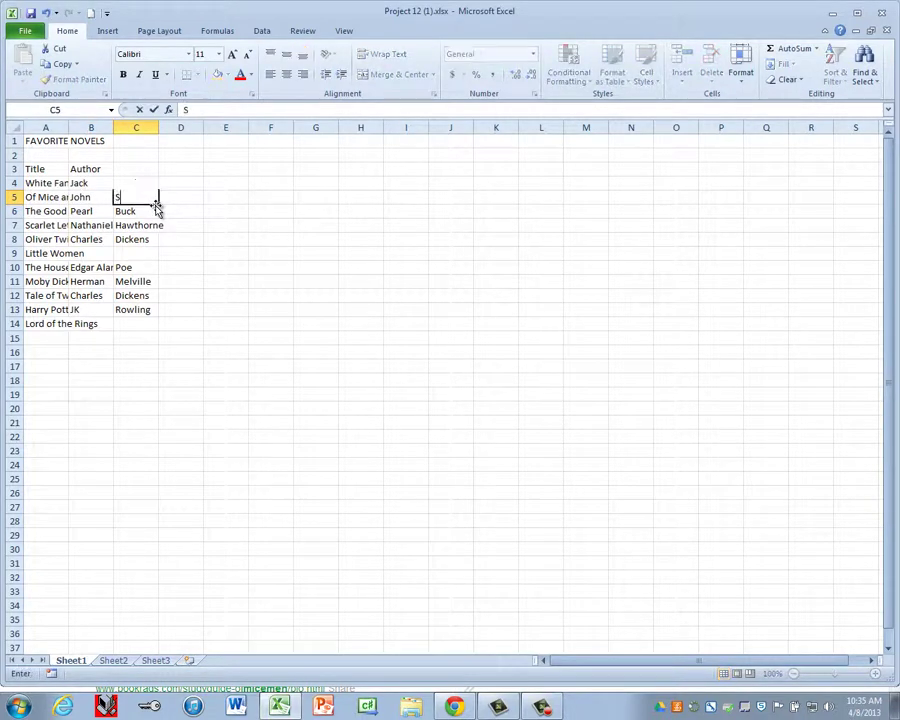
pyautogui.write('teinbeck')
pyautogui.press('Return')
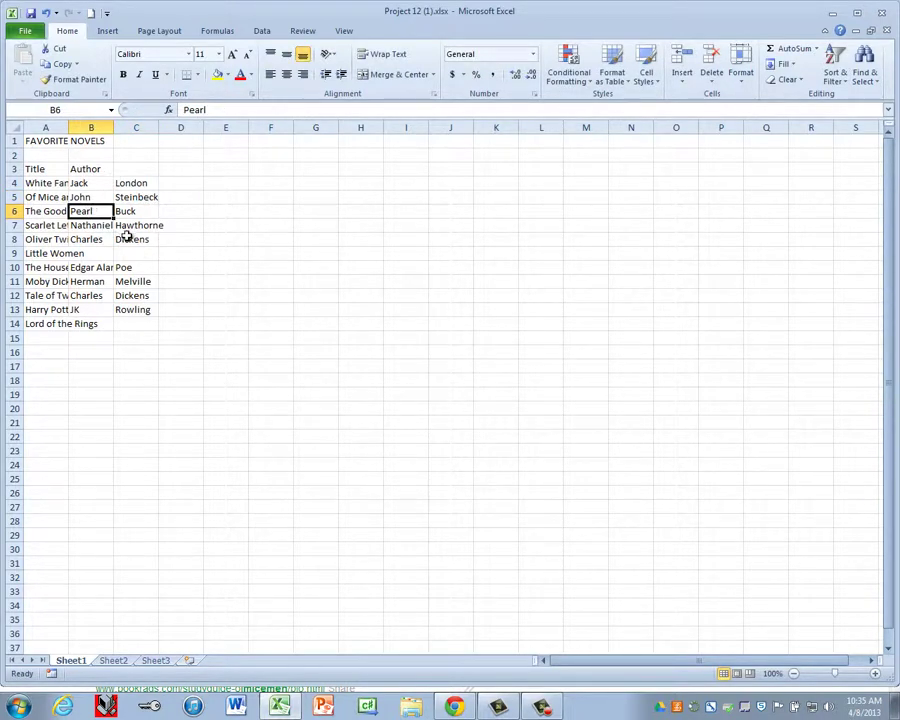
# Step: Auto-fit the widths of columns A, B and C to their contents
pyautogui.doubleClick(69, 128)
pyautogui.doubleClick(159, 128)
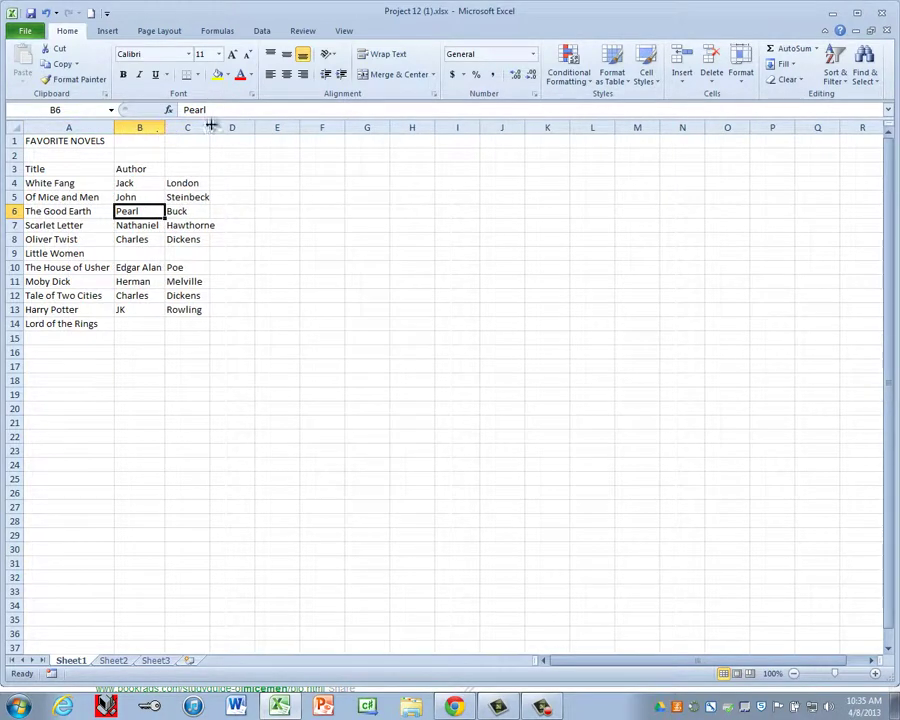
pyautogui.doubleClick(211, 127)
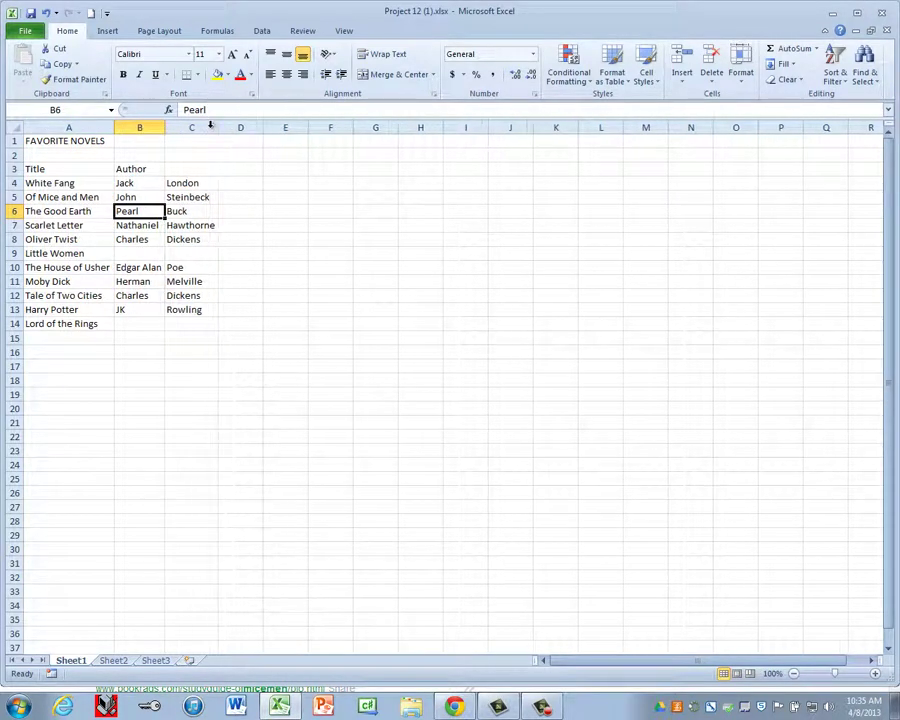
# Step: Select the empty Little Women author cell B9 and search Google in Chrome for "little women author"
pyautogui.click(137, 254)
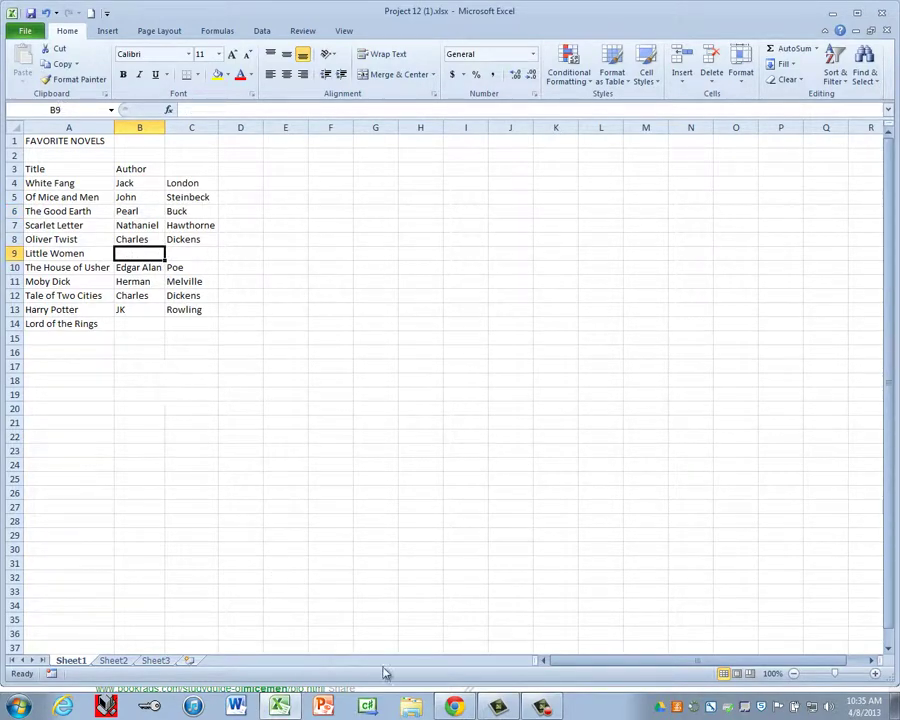
pyautogui.click(454, 706)
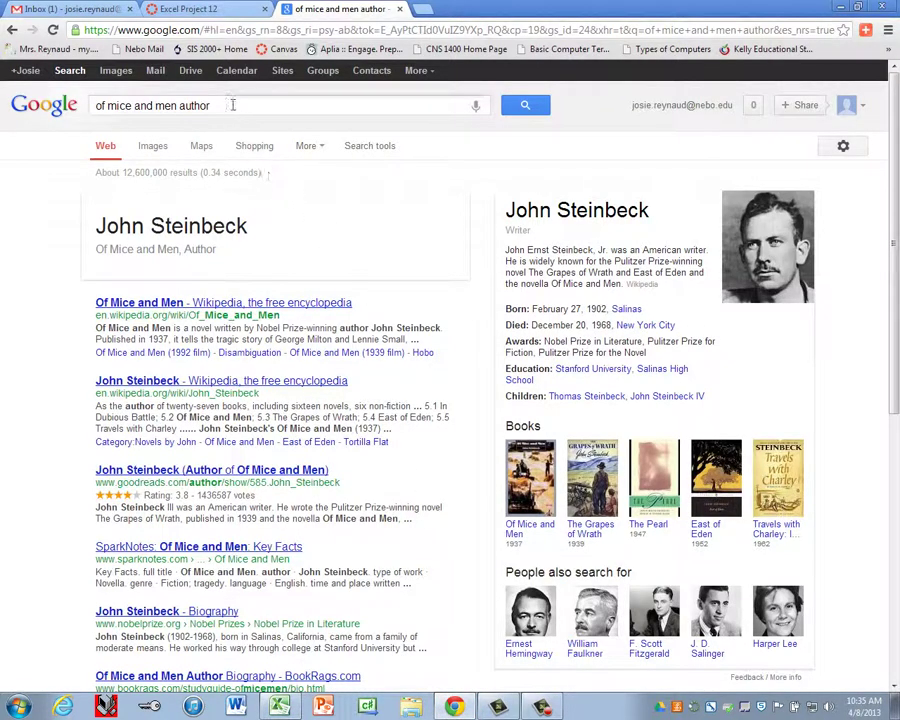
pyautogui.moveTo(230, 104); pyautogui.dragTo(88, 110)
pyautogui.write('li')
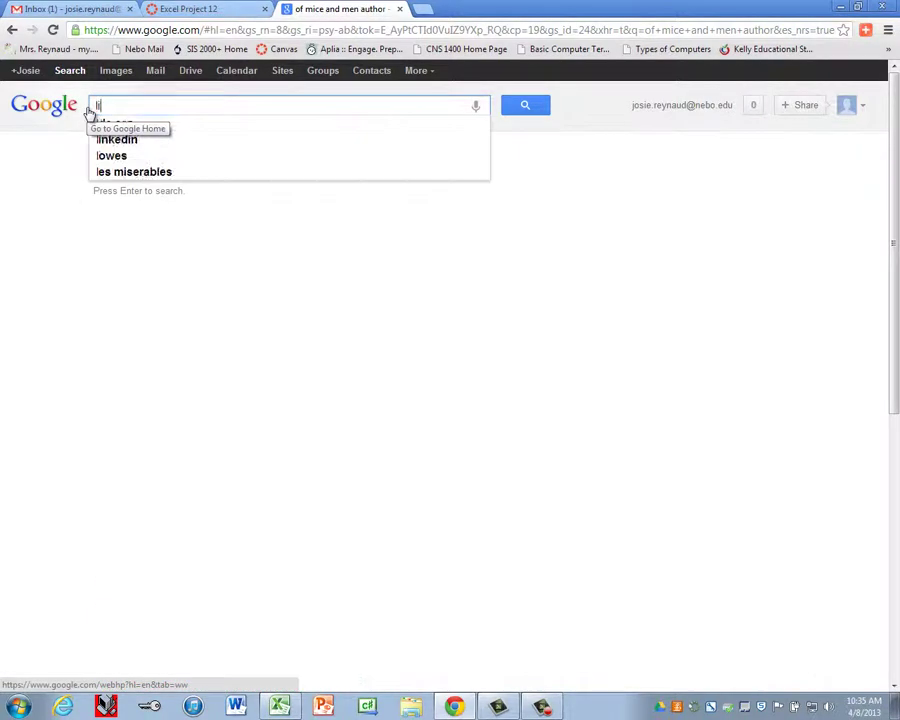
pyautogui.write('ttle women author')
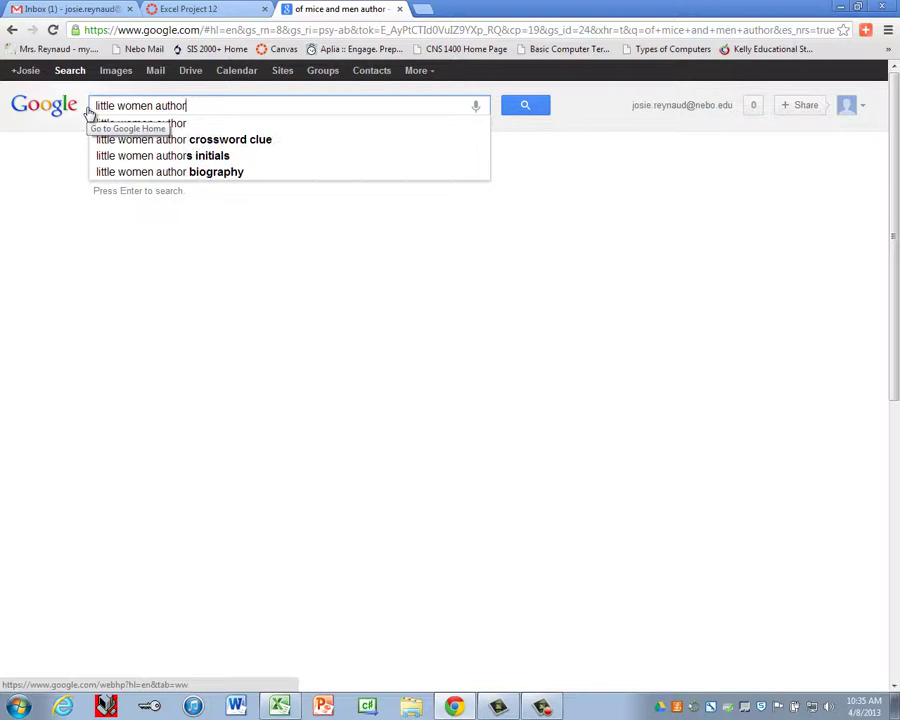
pyautogui.press('Return')
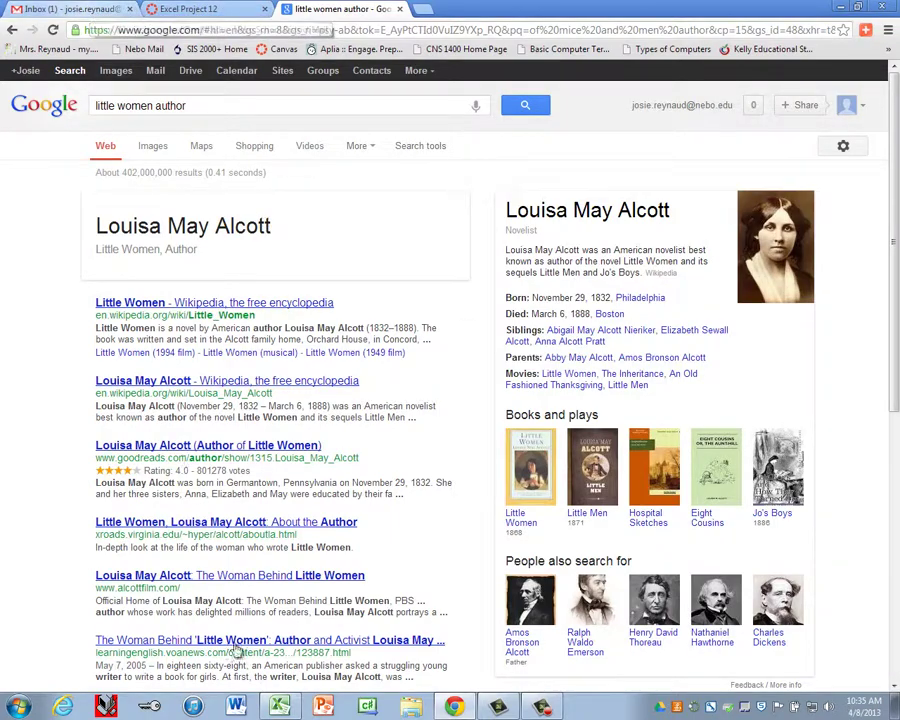
# Step: Back in Excel, enter the Little Women author as Louisa May in B9 and Alcott in C9
pyautogui.hotkey('alt', 'Tab')
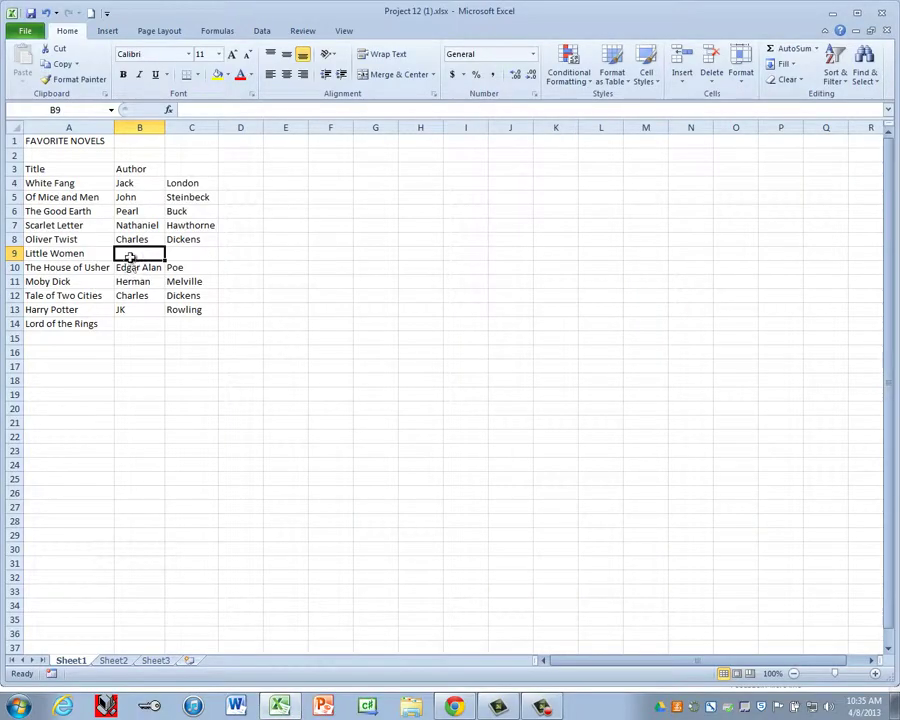
pyautogui.write('Louisa May')
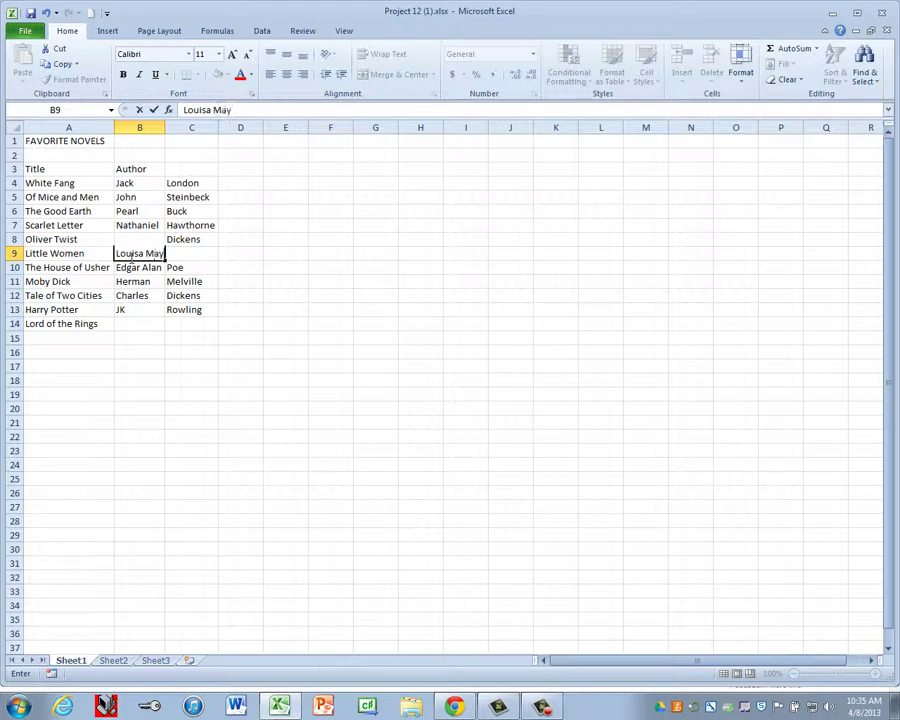
pyautogui.press('Tab')
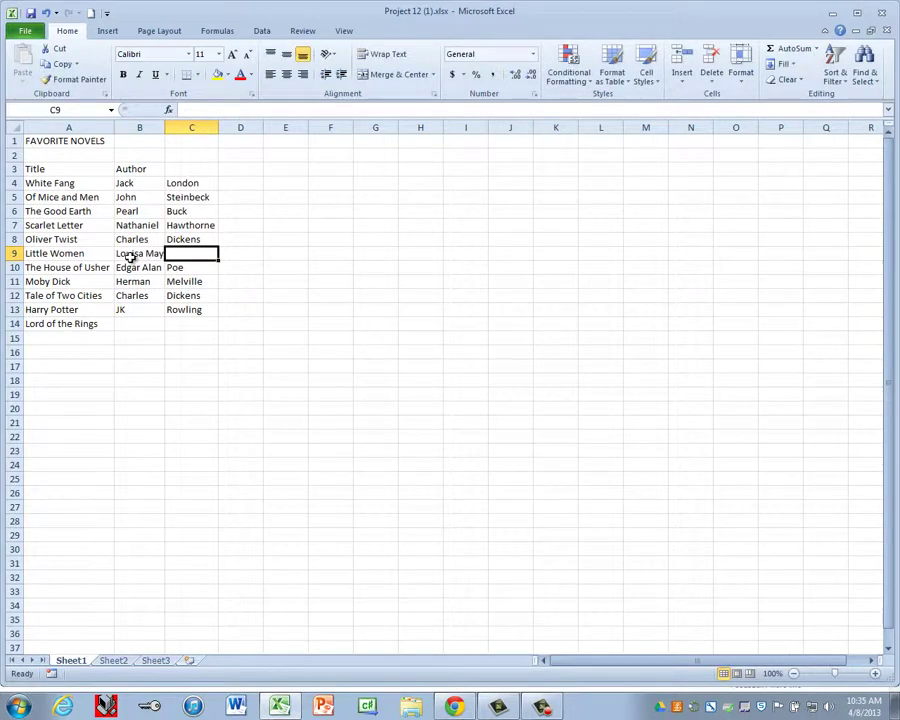
pyautogui.write('Alc')
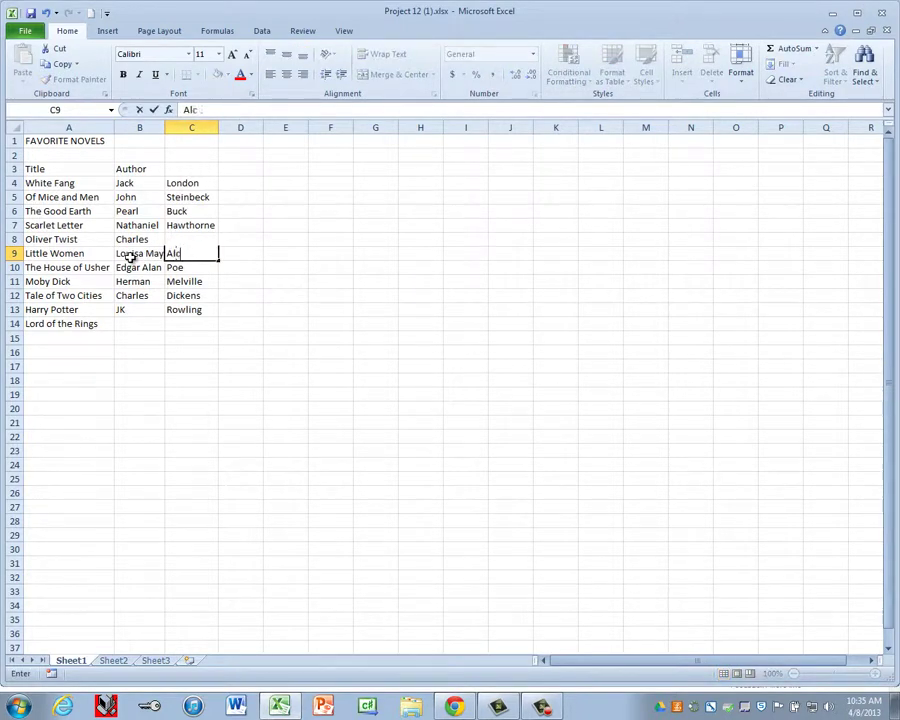
pyautogui.write('ott')
pyautogui.press('Return')
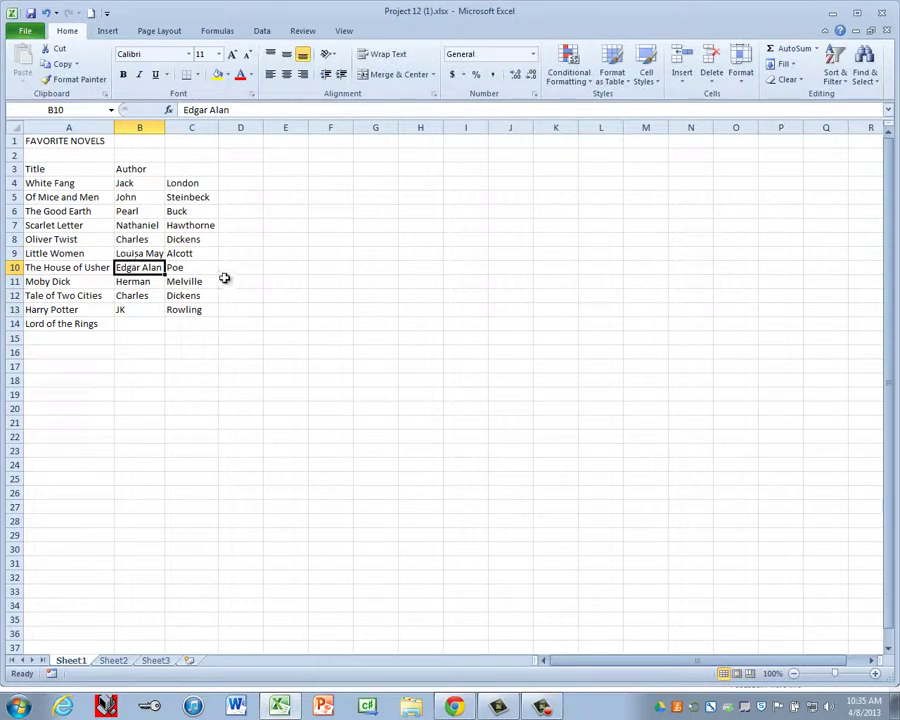
# Step: Select the empty Lord of the Rings author cell B14 and search Google in Chrome for "Lord of the Rings author"
pyautogui.click(146, 324)
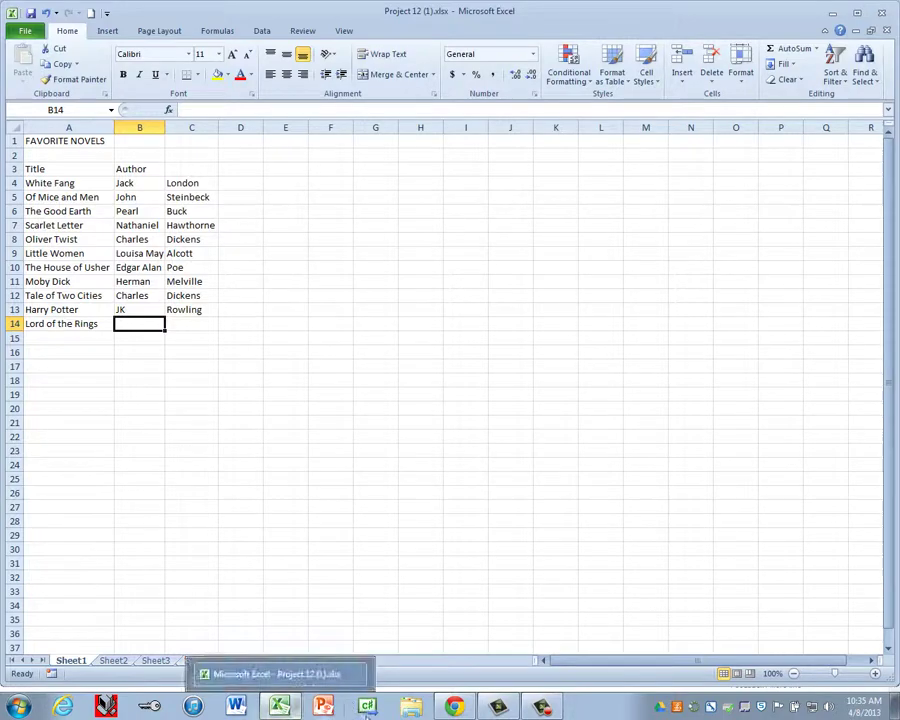
pyautogui.click(454, 707)
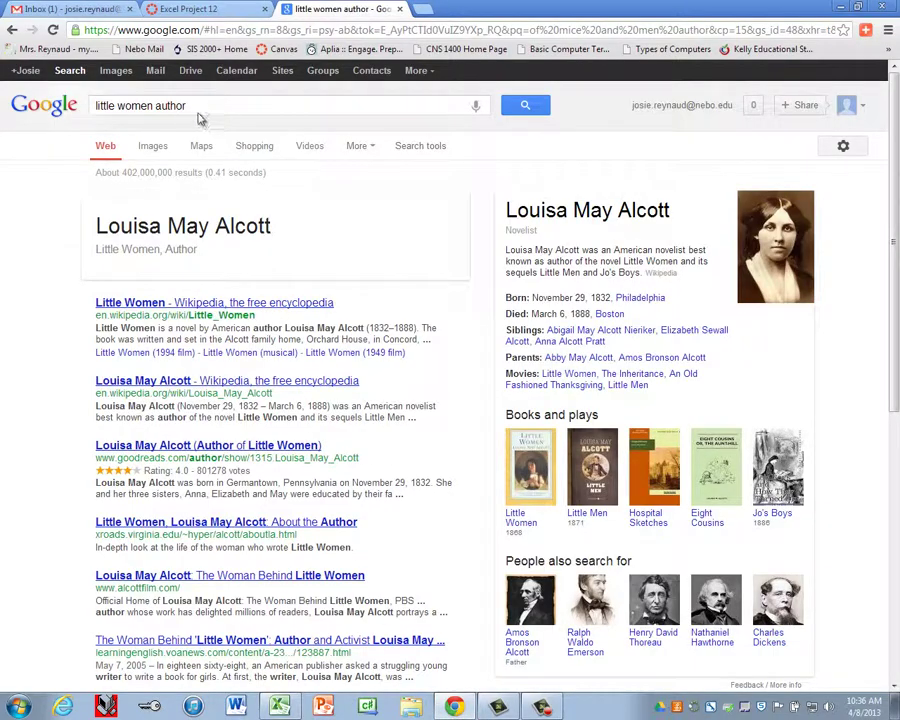
pyautogui.moveTo(188, 106); pyautogui.dragTo(105, 110)
pyautogui.write('L')
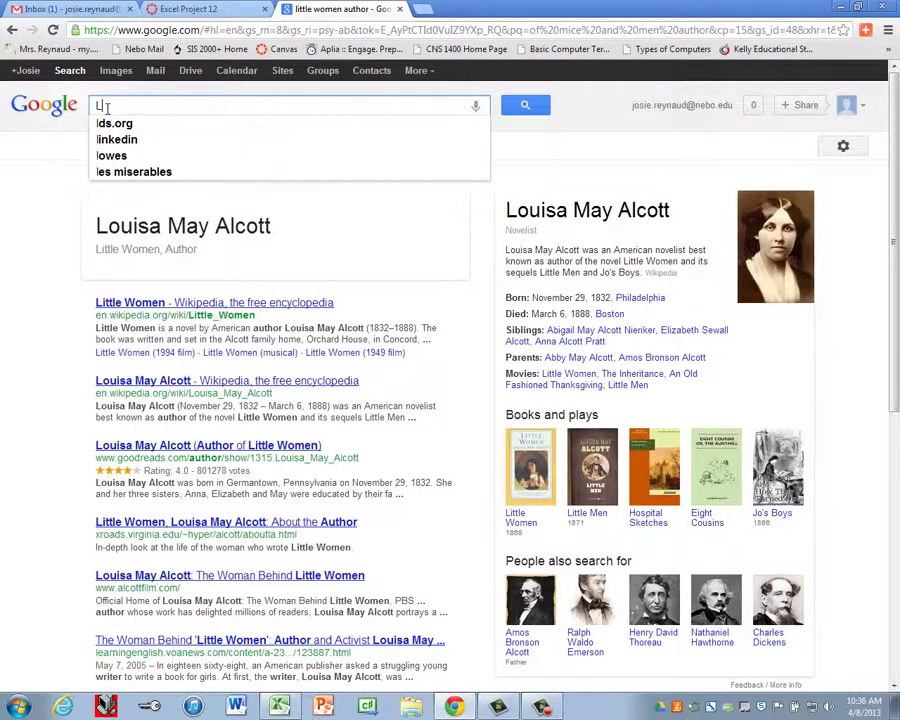
pyautogui.write('ord of the R')
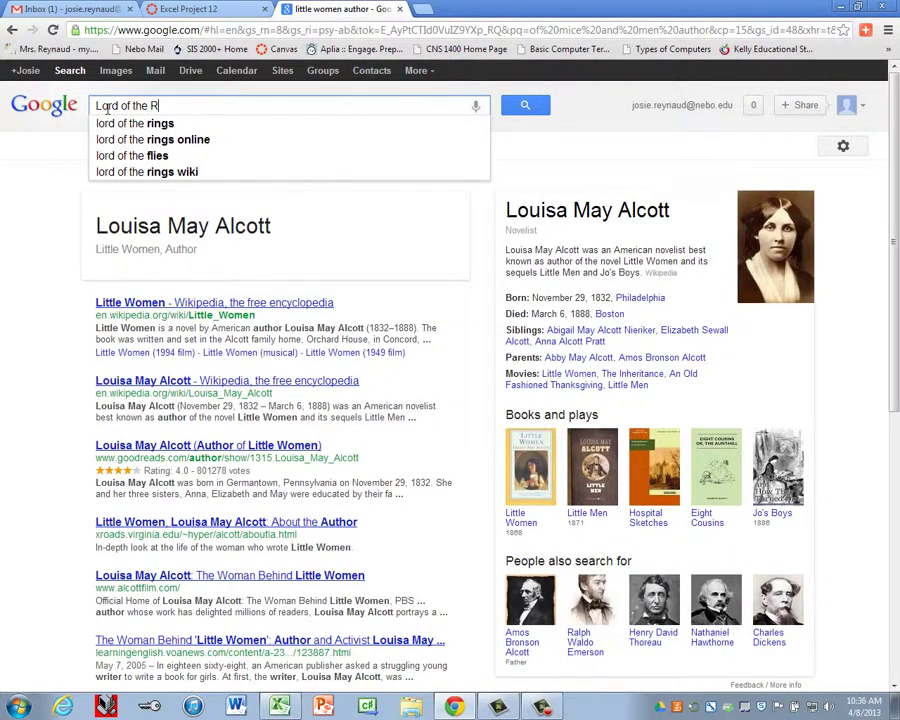
pyautogui.write('ings author')
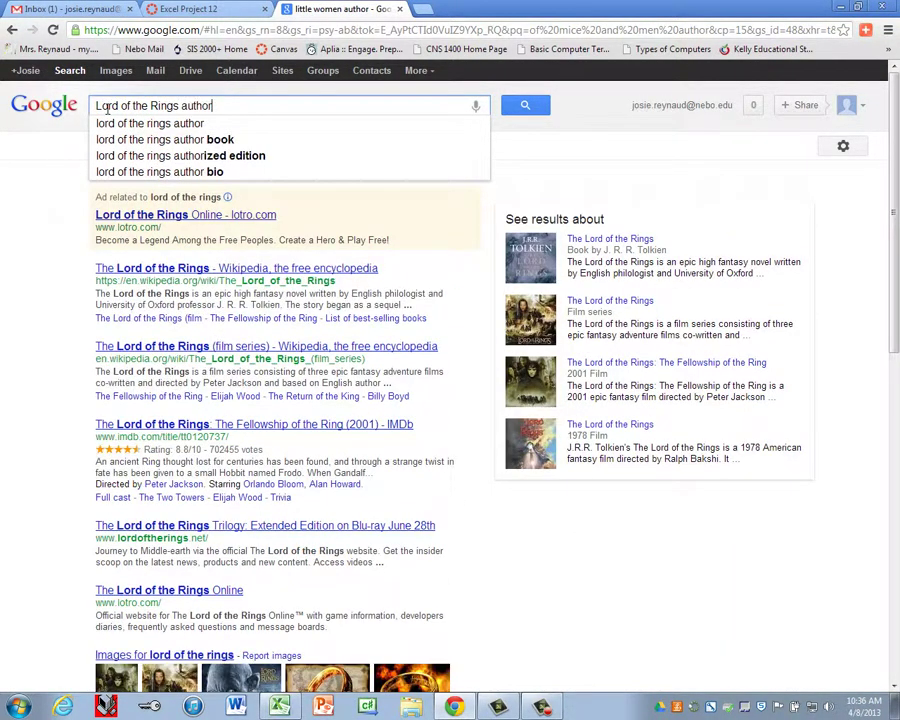
pyautogui.press('Return')
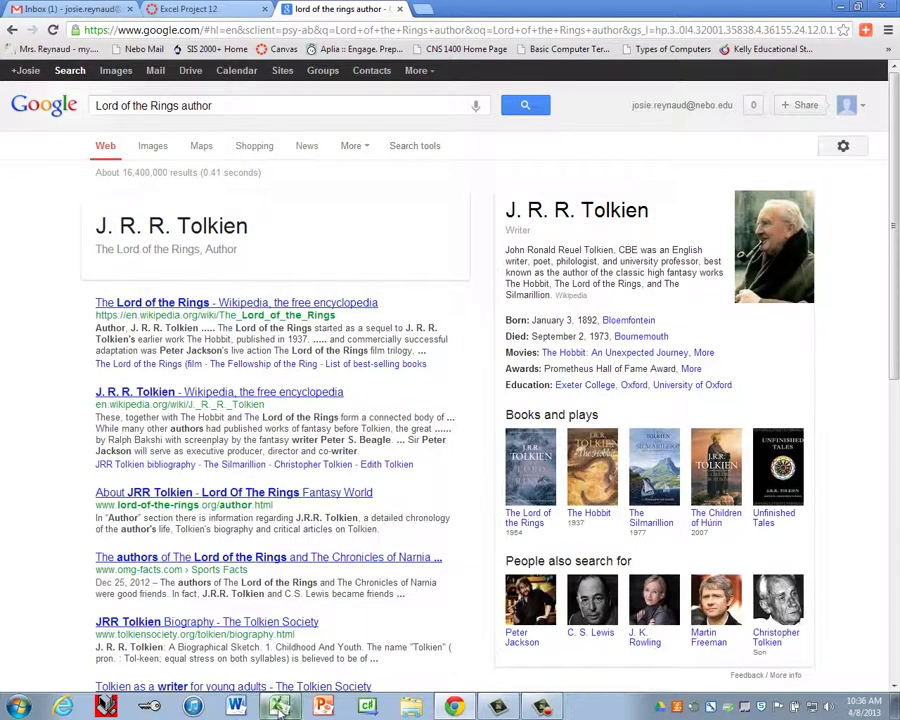
# Step: Back in Excel, enter the Lord of the Rings author as J. R. R. in B14 and Tolkien in C14
pyautogui.hotkey('alt', 'Tab')
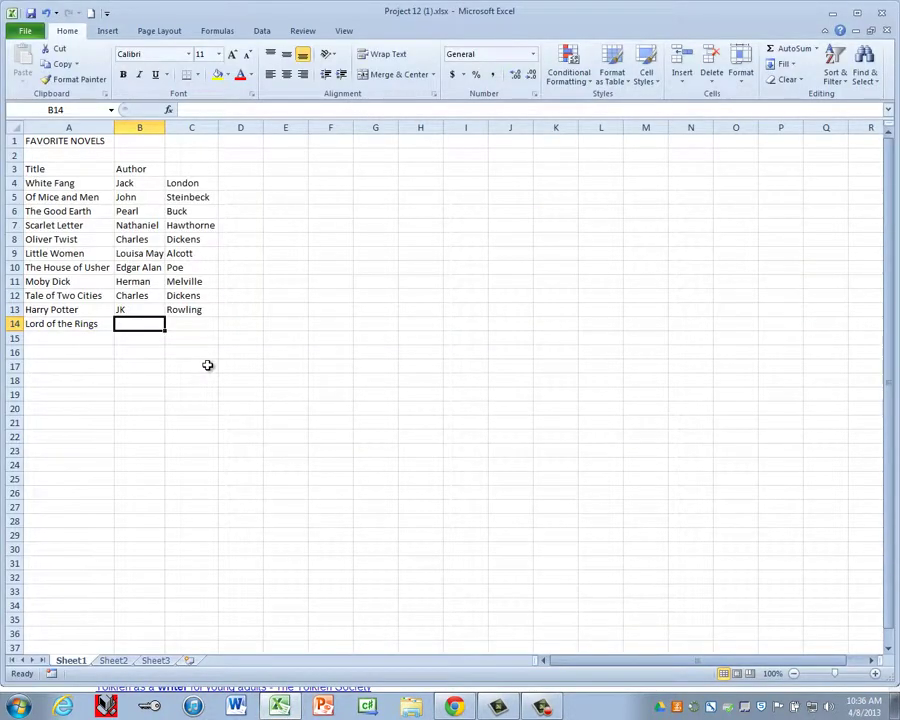
pyautogui.write('J')
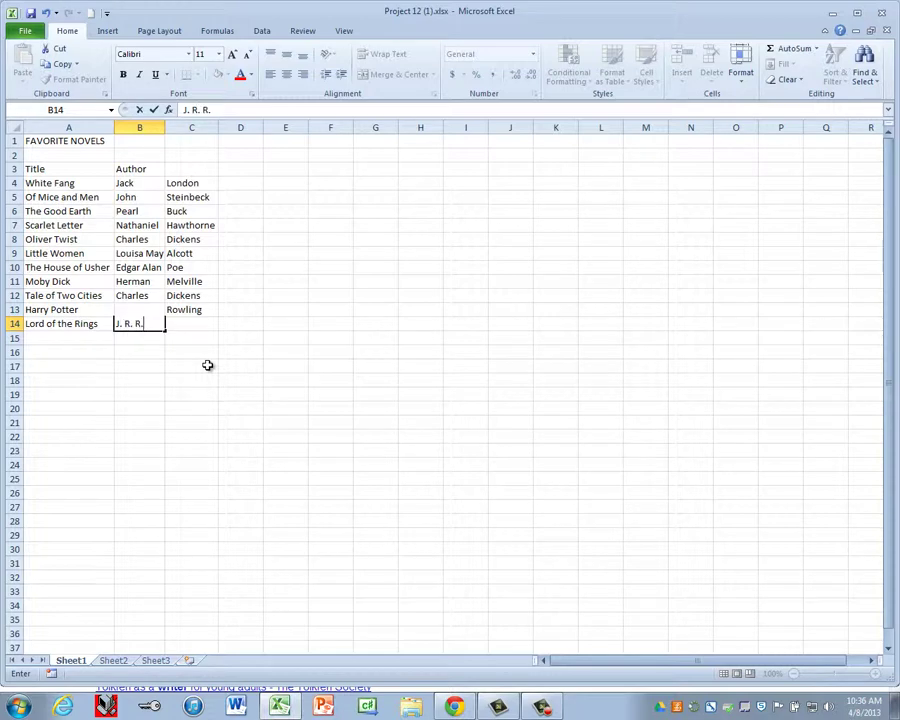
pyautogui.write('. R. R.')
pyautogui.press('Tab')
pyautogui.write('To')
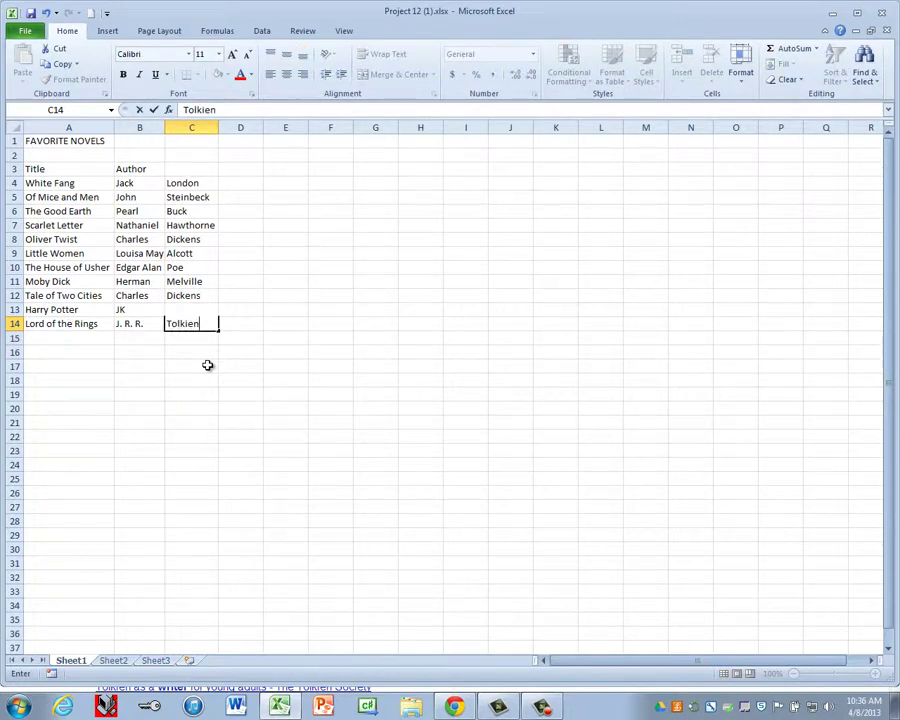
pyautogui.press('Return')
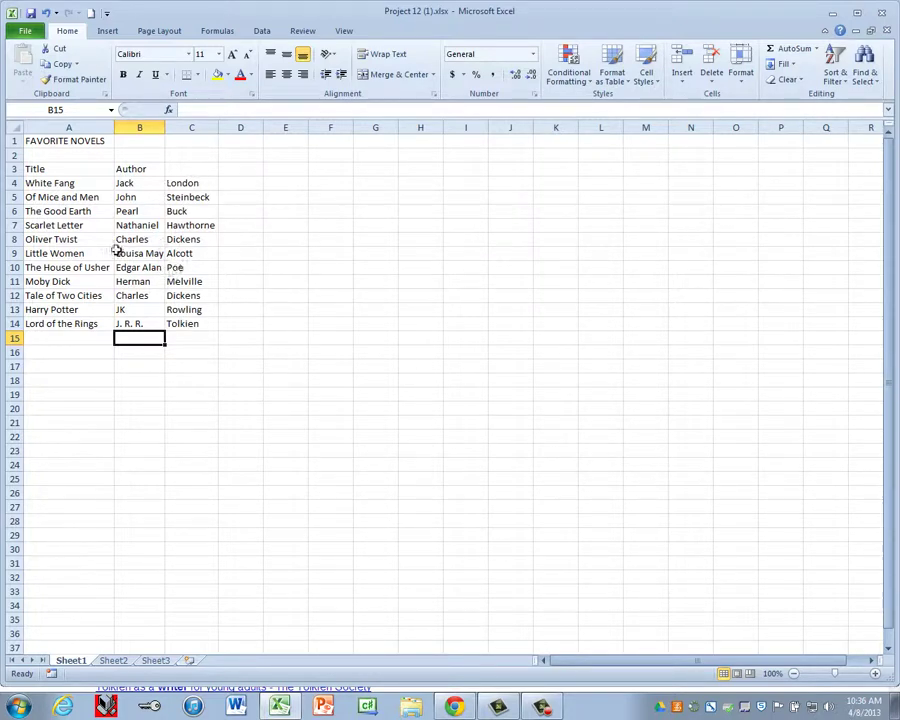
# Step: Start saving a copy of the workbook and browse the personal F: drive to Sample Student Drive > A1 Computer Technology 1 > Excel
pyautogui.click(18, 29)
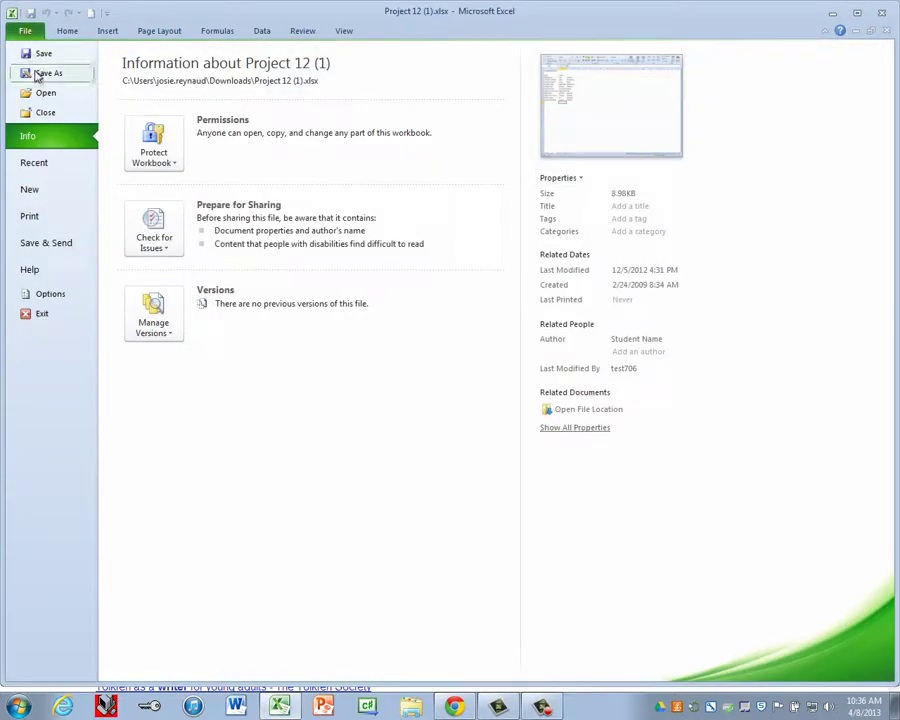
pyautogui.click(40, 73)
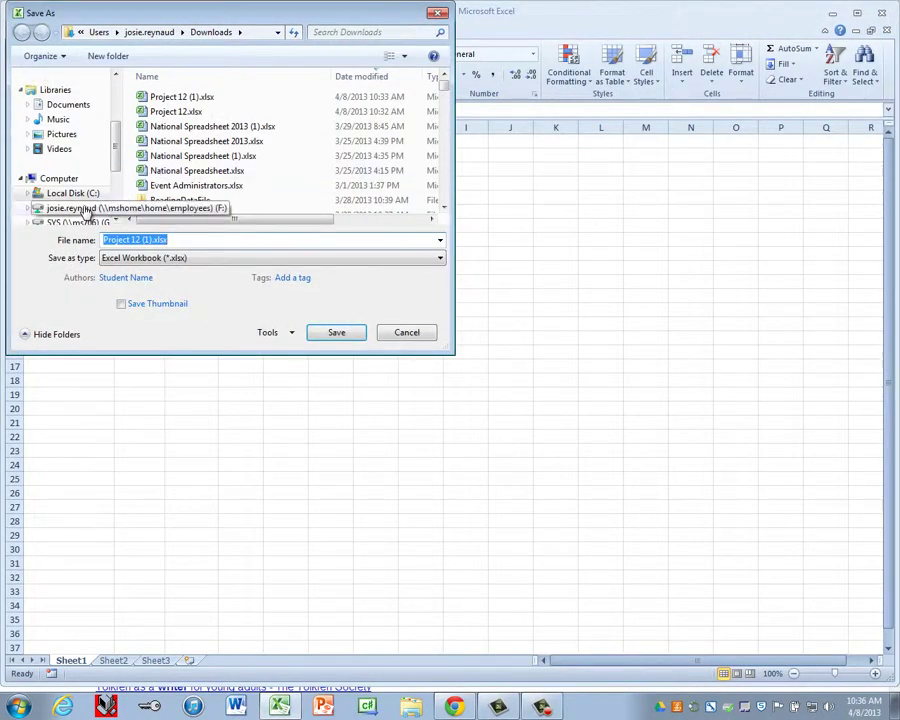
pyautogui.scroll(-1, 83, 110)
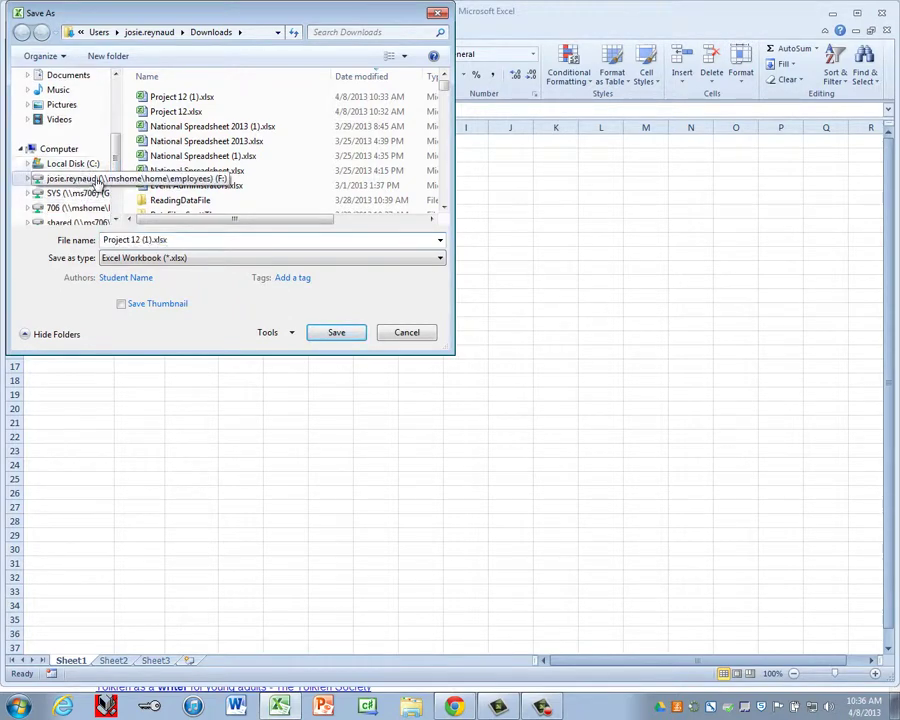
pyautogui.click(99, 180)
pyautogui.hscroll(5, 192, 166)
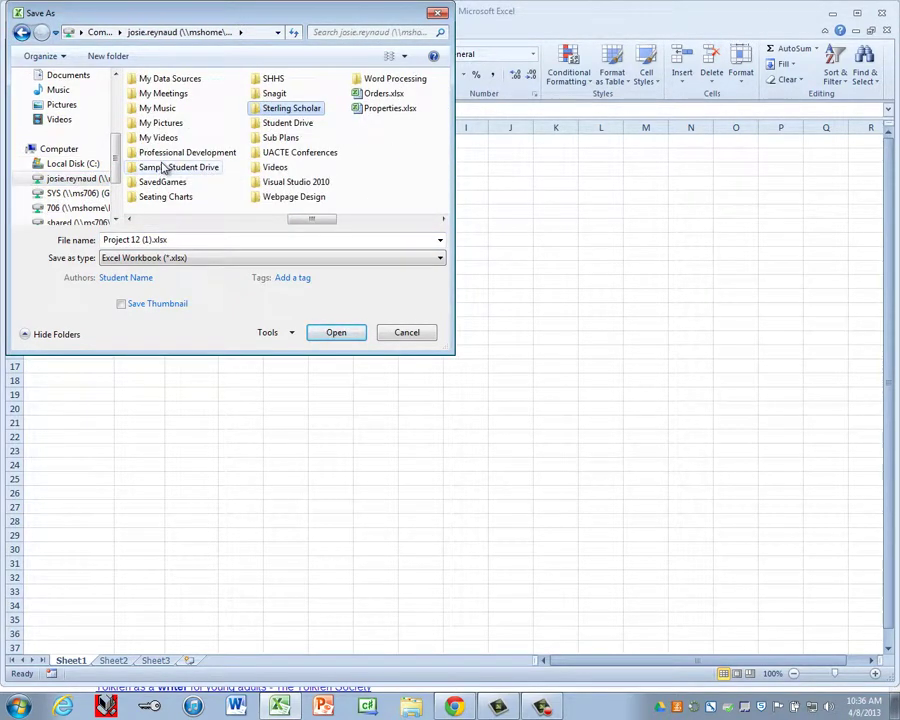
pyautogui.doubleClick(165, 167)
pyautogui.doubleClick(180, 79)
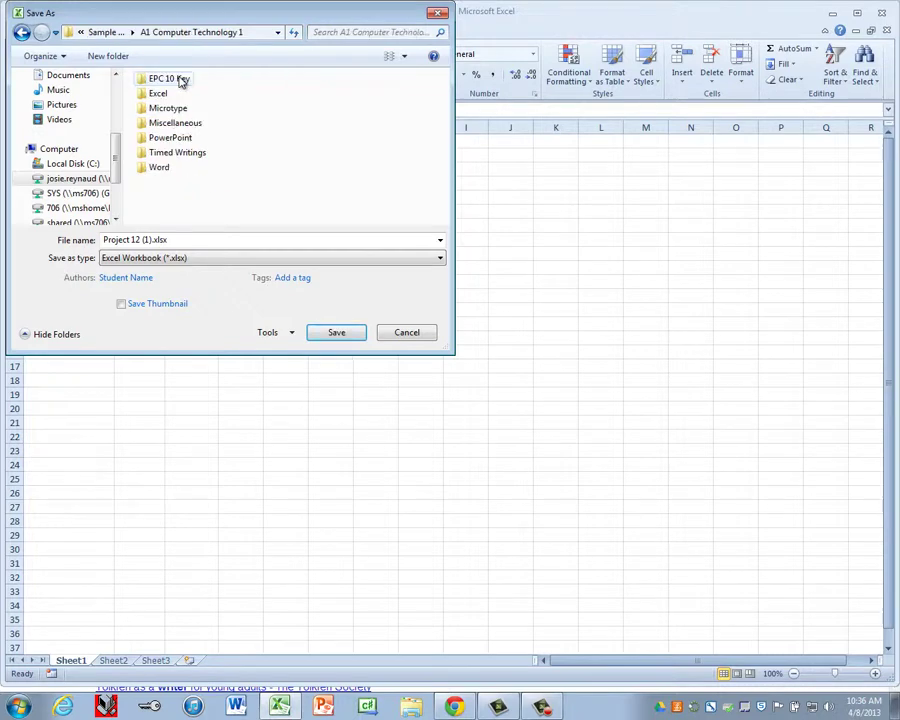
pyautogui.doubleClick(157, 93)
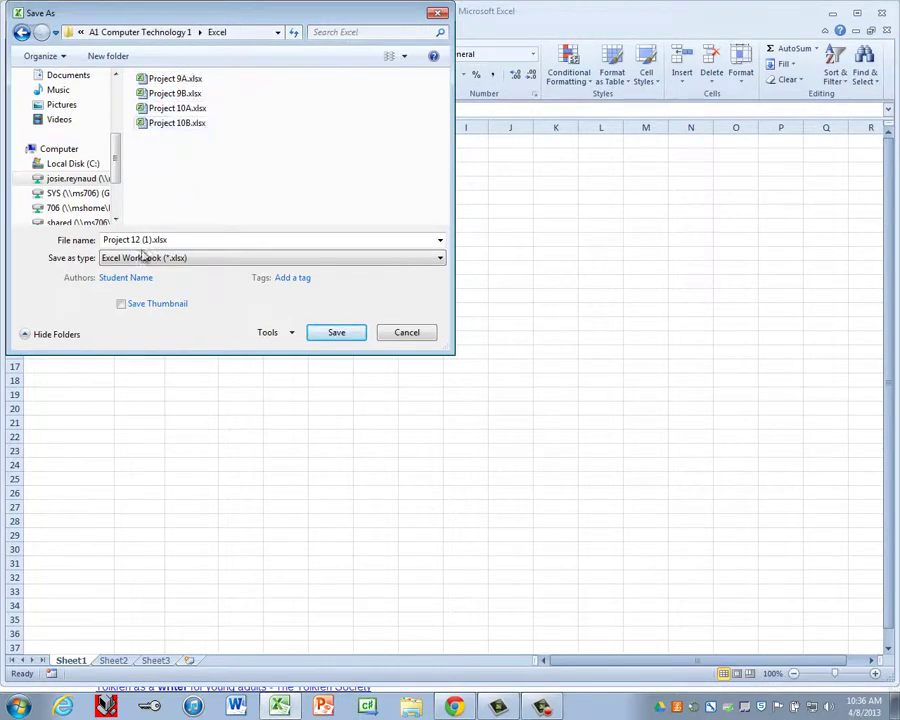
# Step: Change the file name to Project 12.xlsx and save the workbook in the Excel folder
pyautogui.click(196, 240)
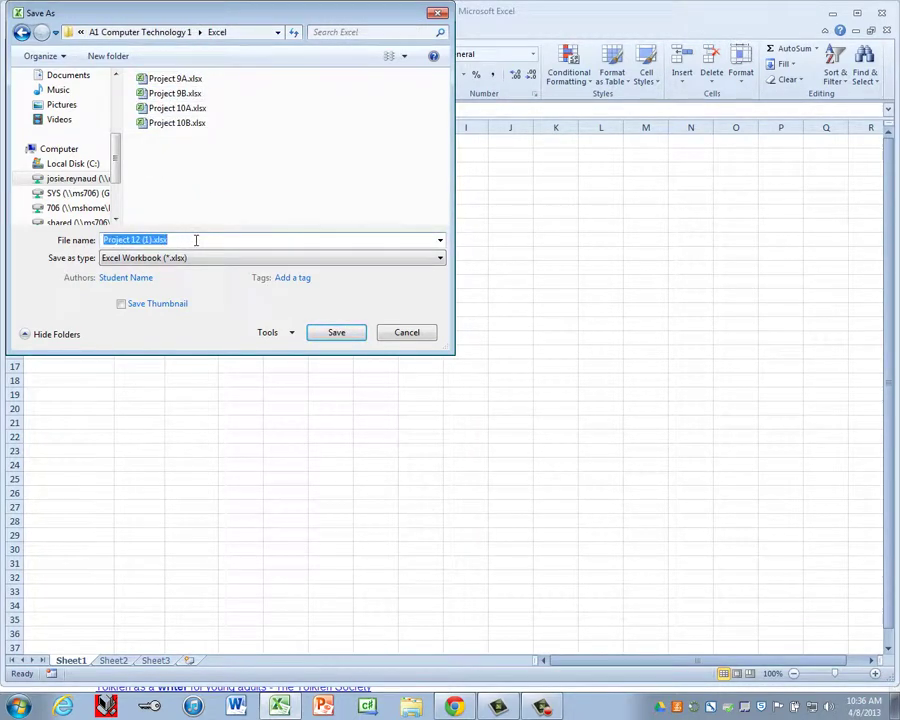
pyautogui.click(196, 240)
pyautogui.press('Left')
pyautogui.press('Left')
pyautogui.press('Left')
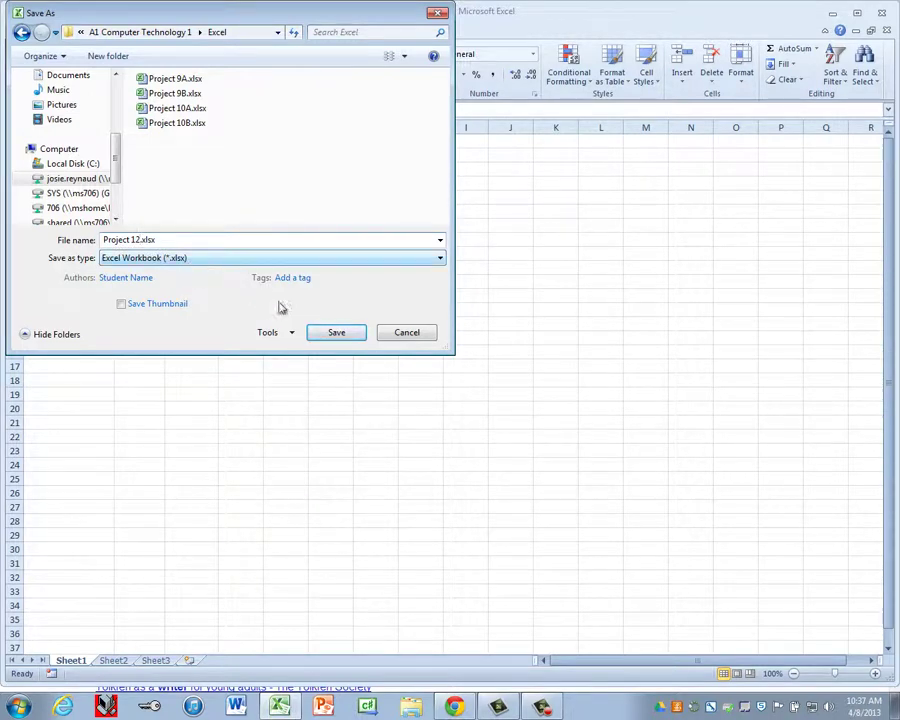
pyautogui.click(334, 335)
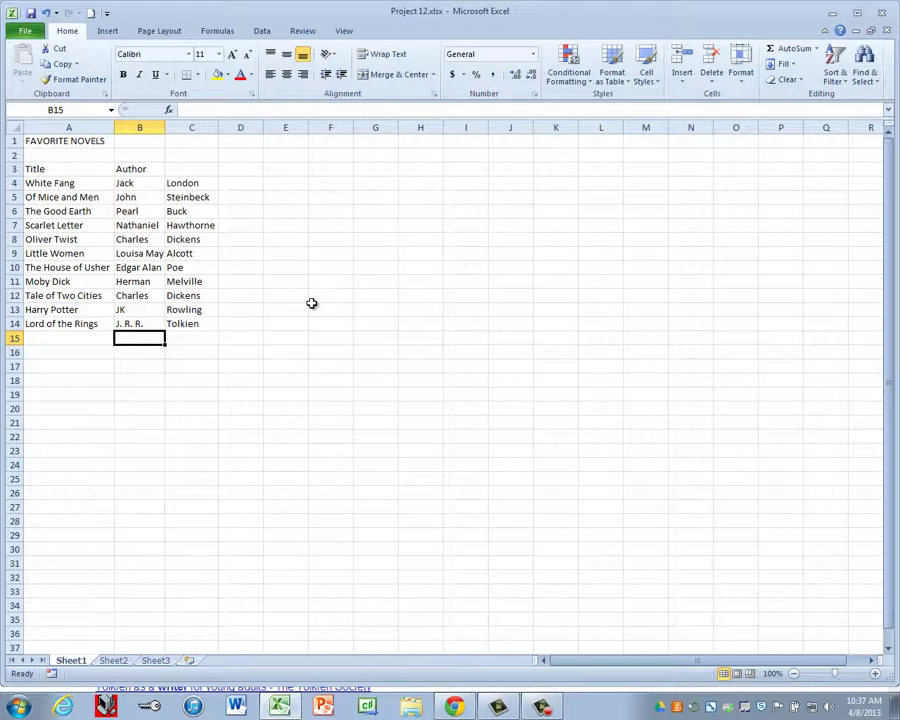
# Step: Format the FAVORITE NOVELS title in A1 as bold at size 15, and merge and center it across A1:C1
pyautogui.click(63, 141)
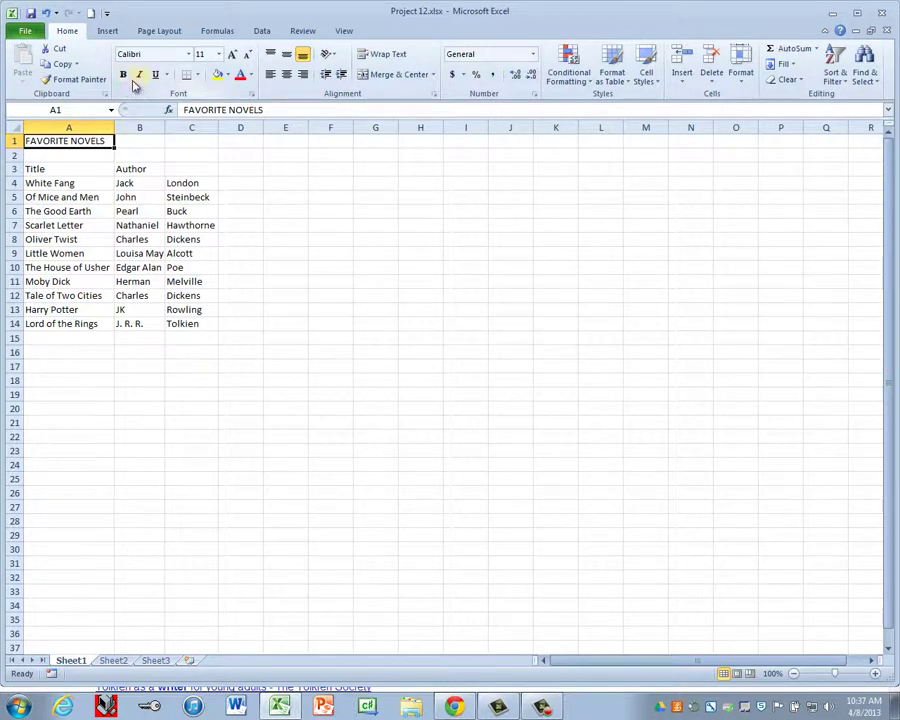
pyautogui.click(214, 57)
pyautogui.write('15')
pyautogui.press('Return')
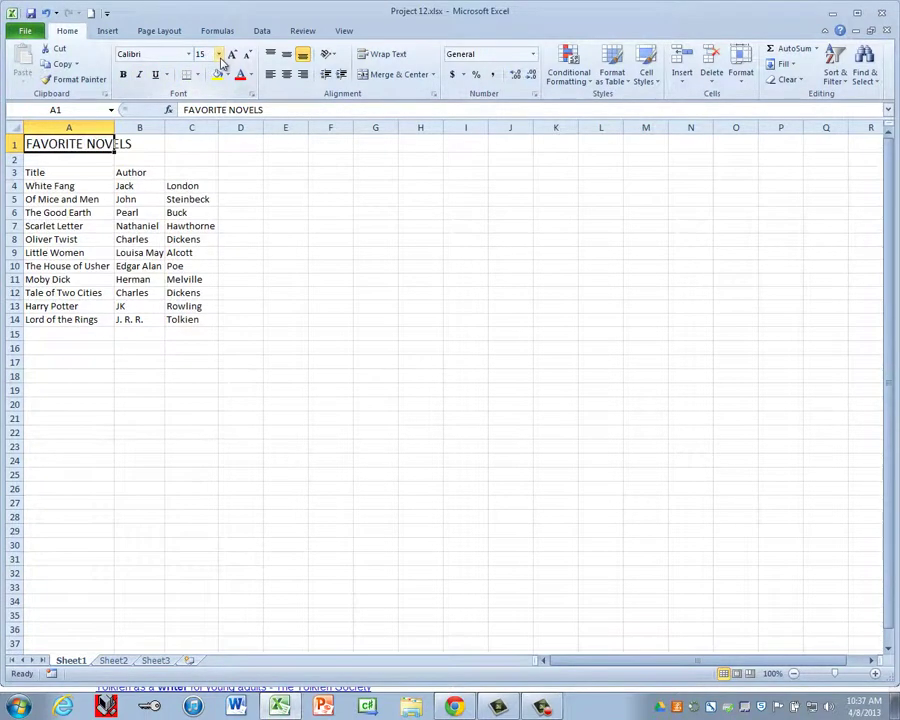
pyautogui.click(123, 75)
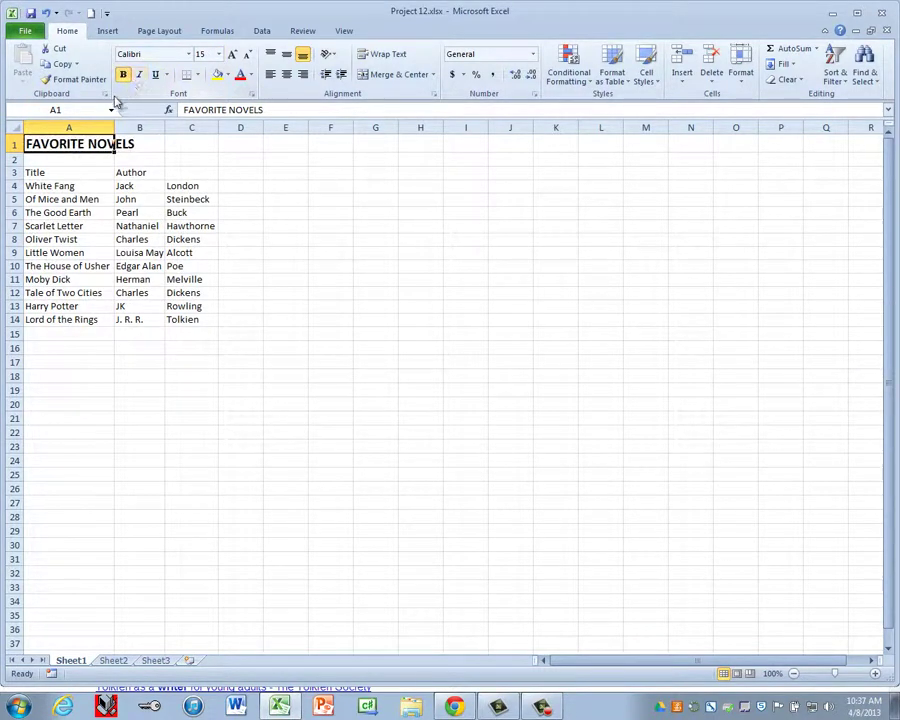
pyautogui.moveTo(68, 144); pyautogui.dragTo(214, 144)
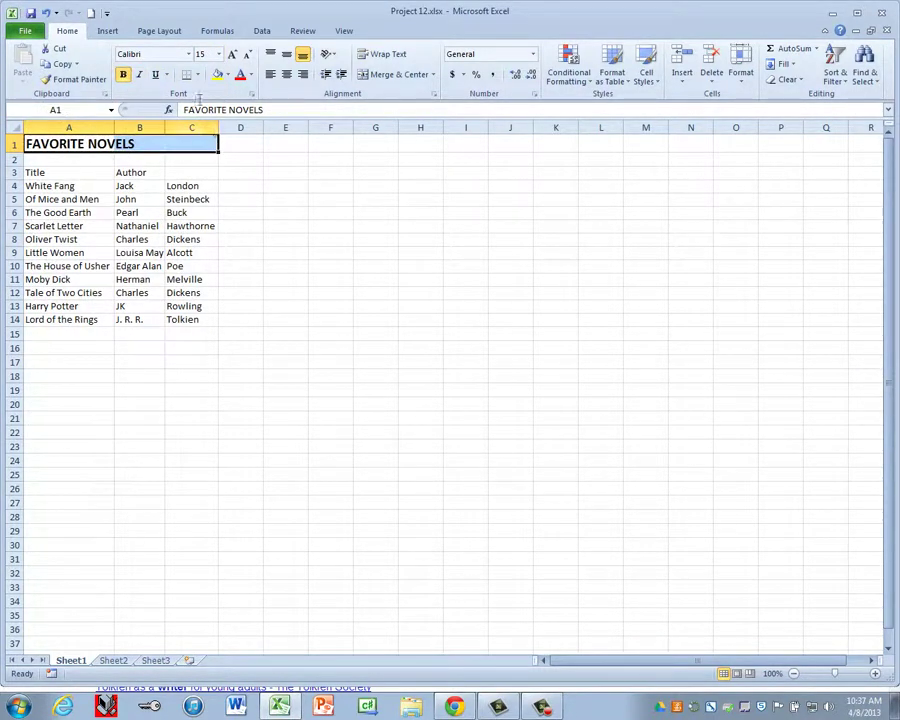
pyautogui.click(375, 76)
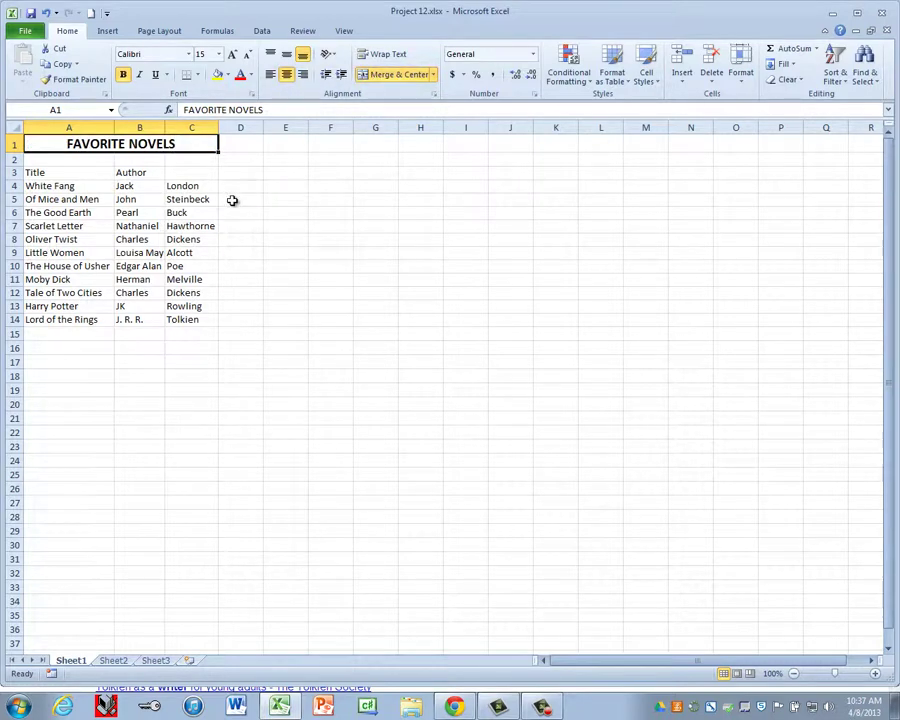
# Step: Underline and center the Title and Author column headings in row 3
pyautogui.click(11, 172)
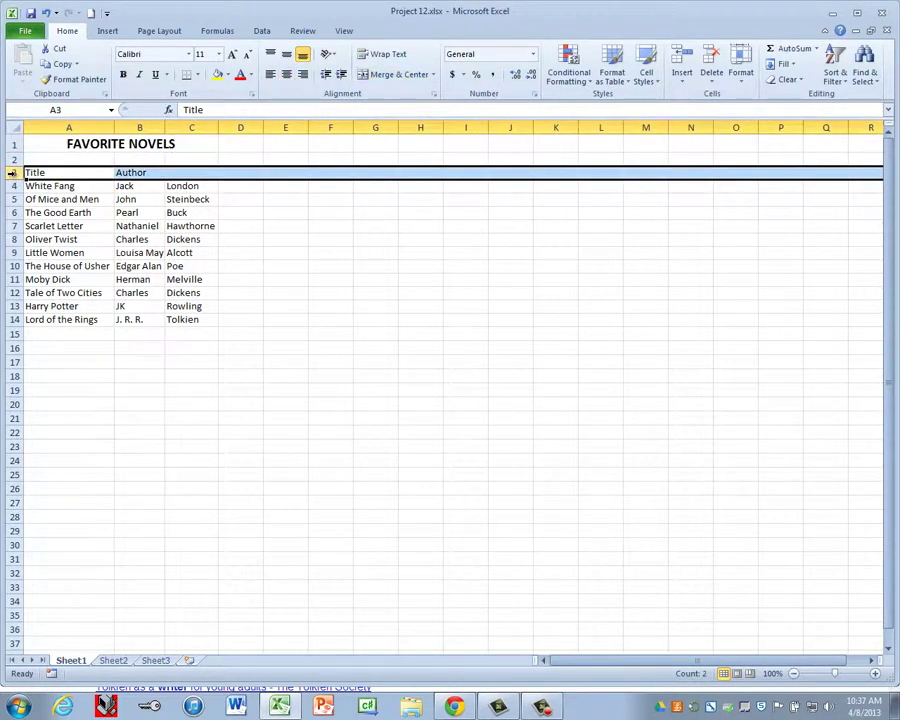
pyautogui.click(155, 75)
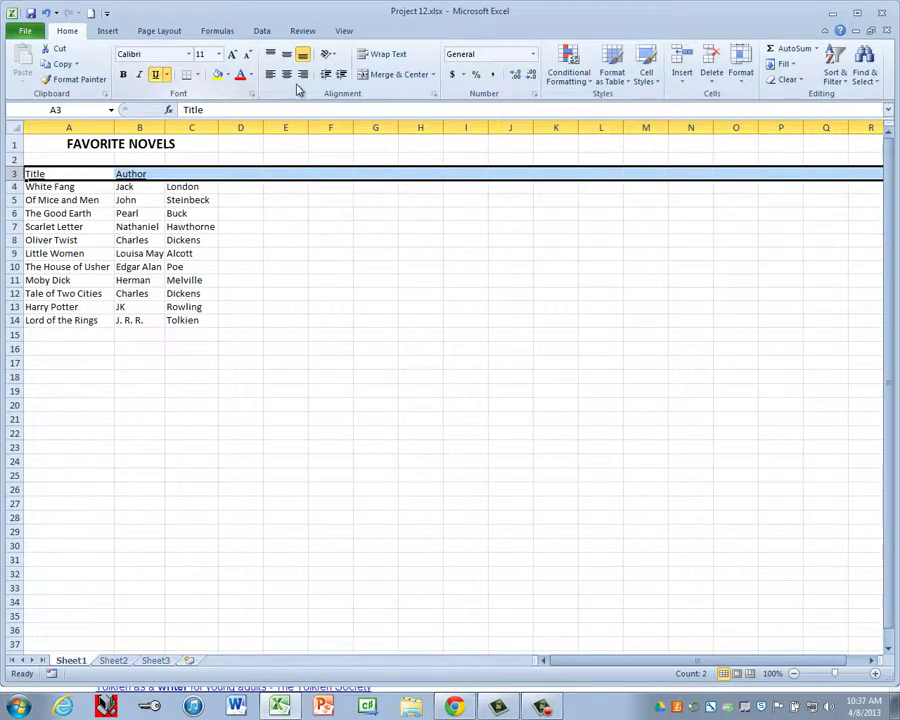
pyautogui.click(288, 77)
pyautogui.click(240, 205)
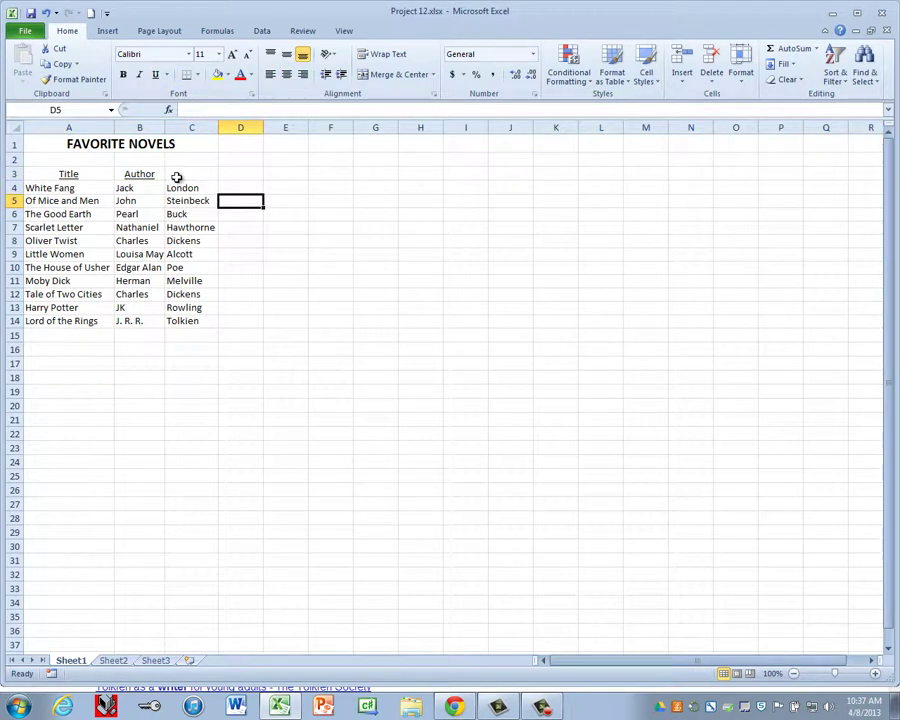
# Step: Merge and center the Author heading across B3:C3
pyautogui.click(150, 175)
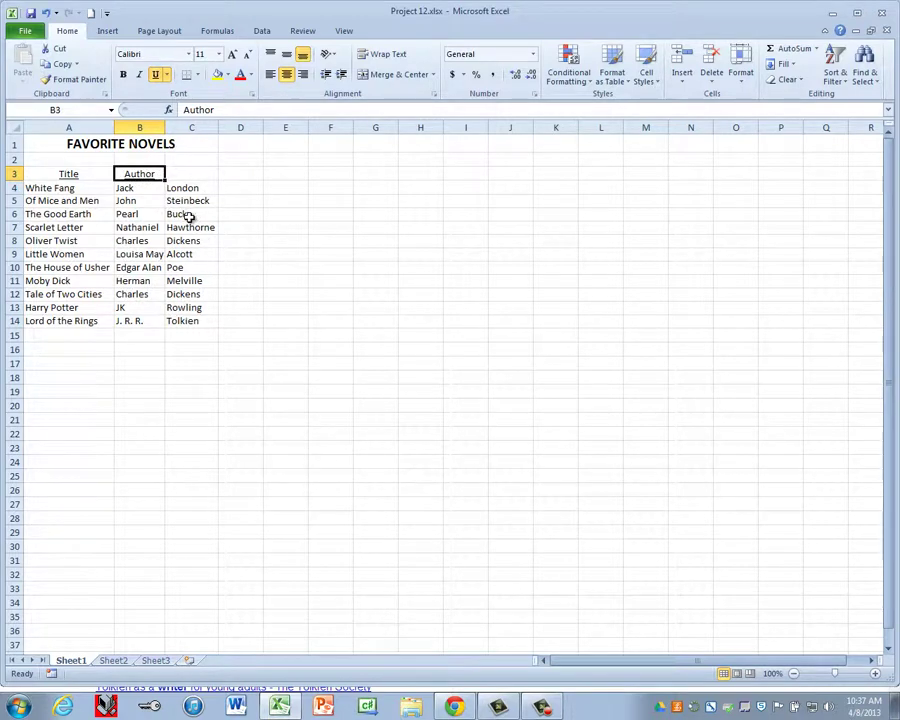
pyautogui.moveTo(147, 174); pyautogui.dragTo(193, 175)
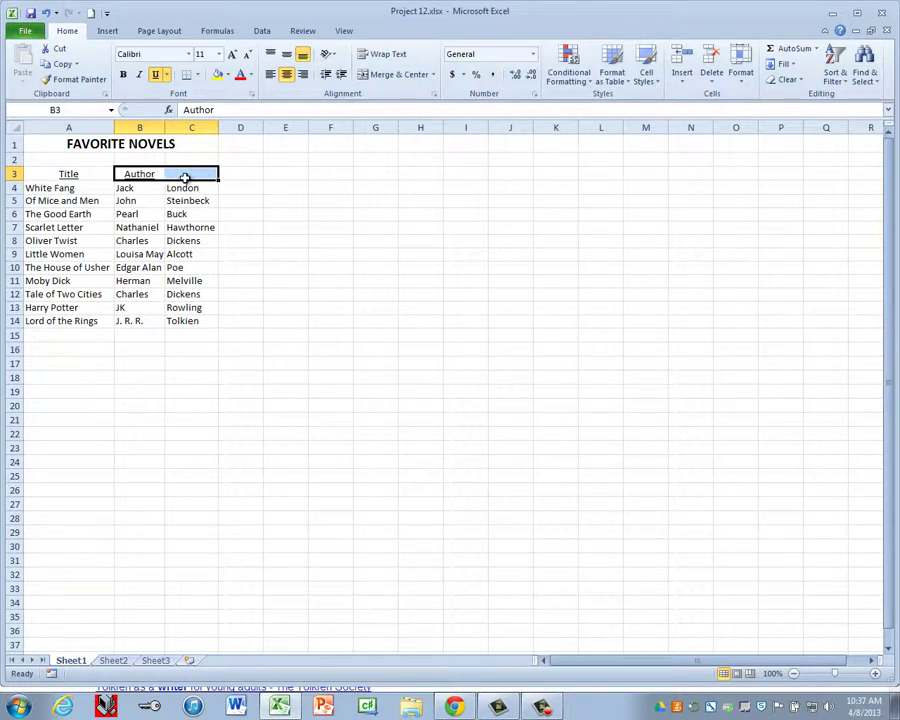
pyautogui.click(383, 76)
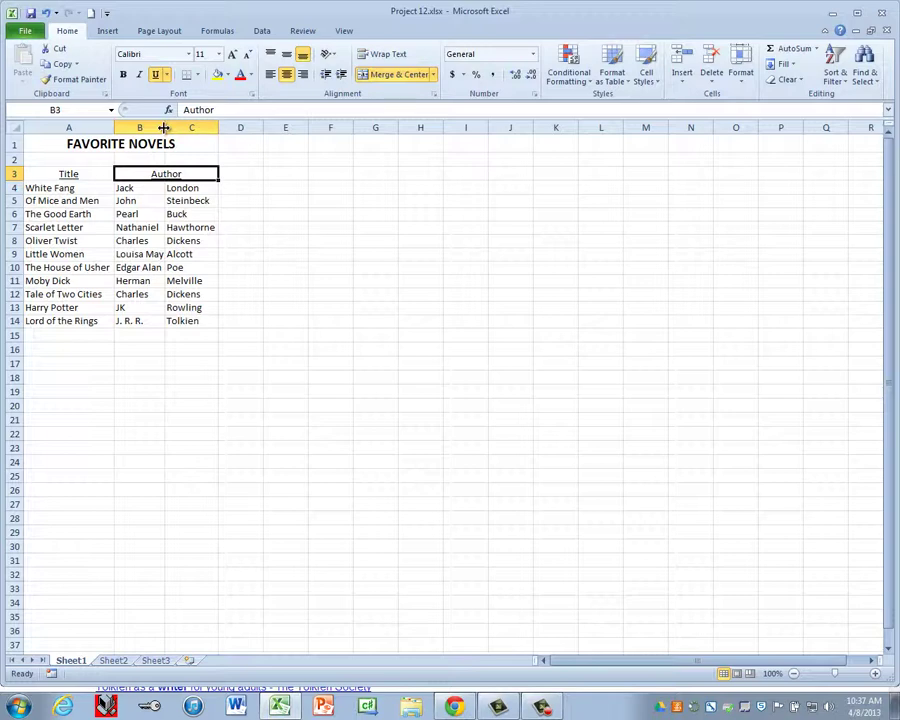
# Step: AutoFit the widths of columns A through C to their contents
pyautogui.moveTo(67, 127); pyautogui.dragTo(221, 128)
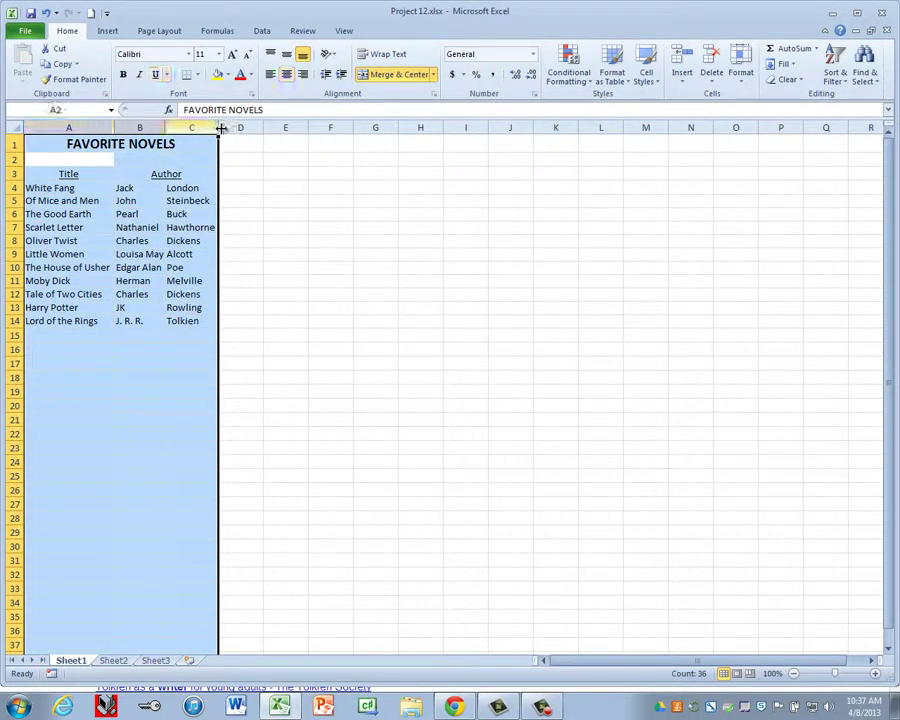
pyautogui.doubleClick(215, 128)
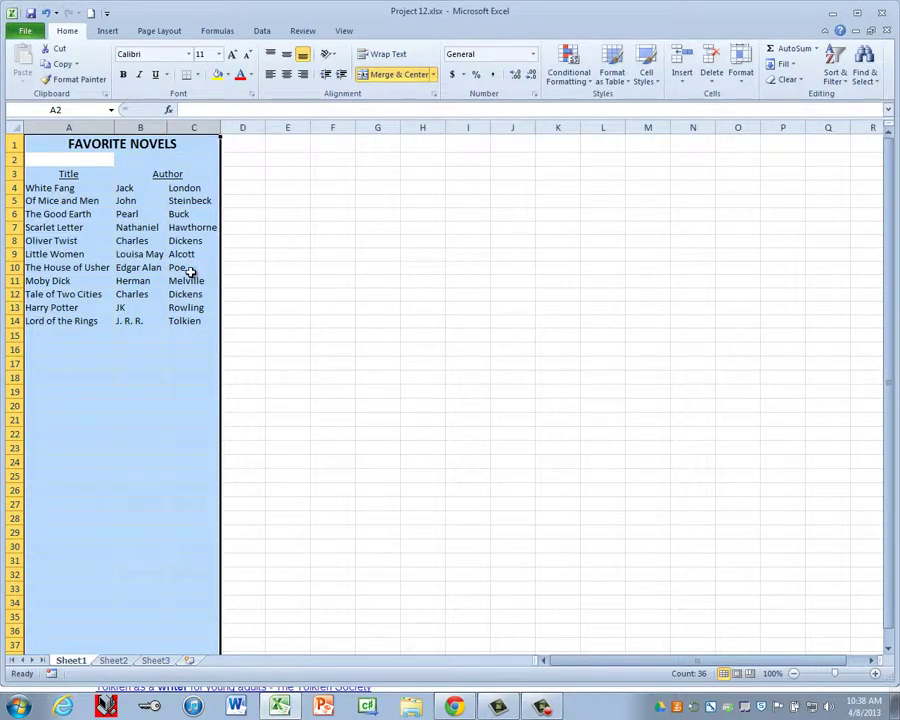
pyautogui.click(140, 240)
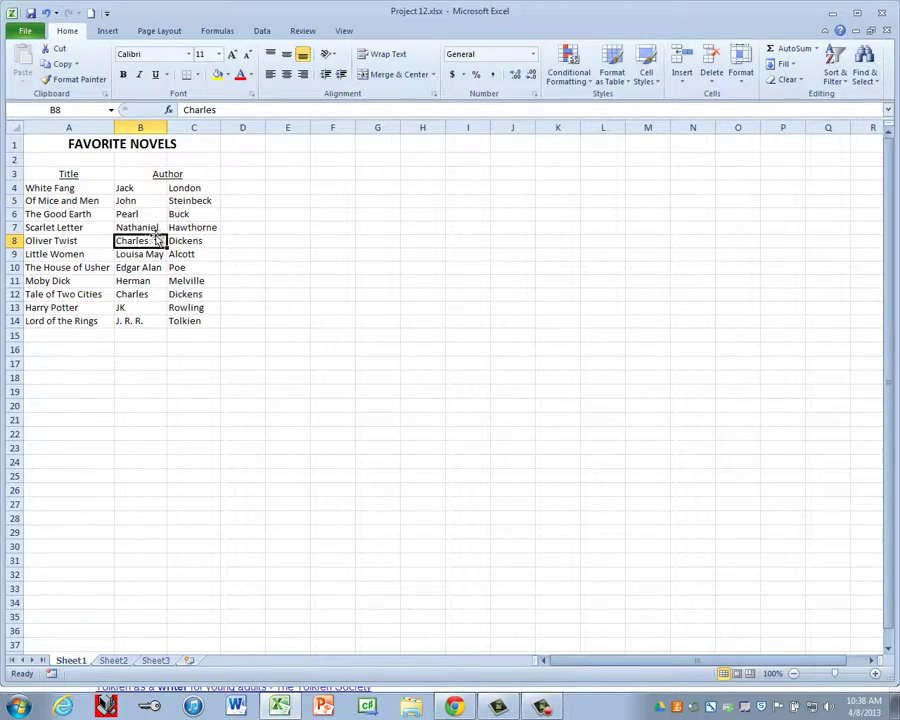
# Step: Set up the page so the sheet is centered both horizontally and vertically
pyautogui.click(159, 31)
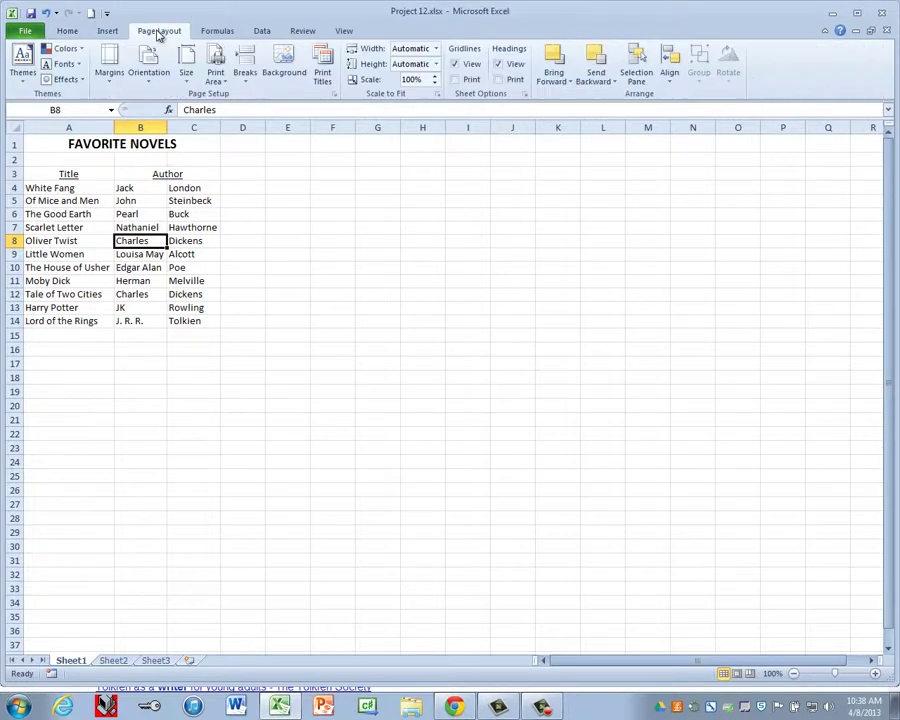
pyautogui.click(334, 94)
pyautogui.click(258, 224)
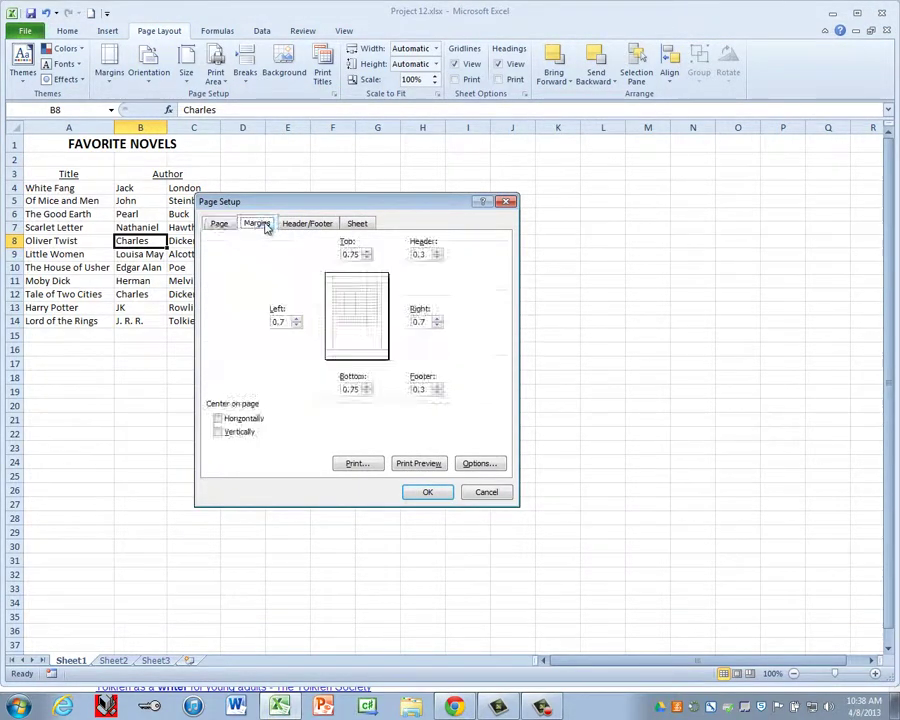
pyautogui.click(219, 419)
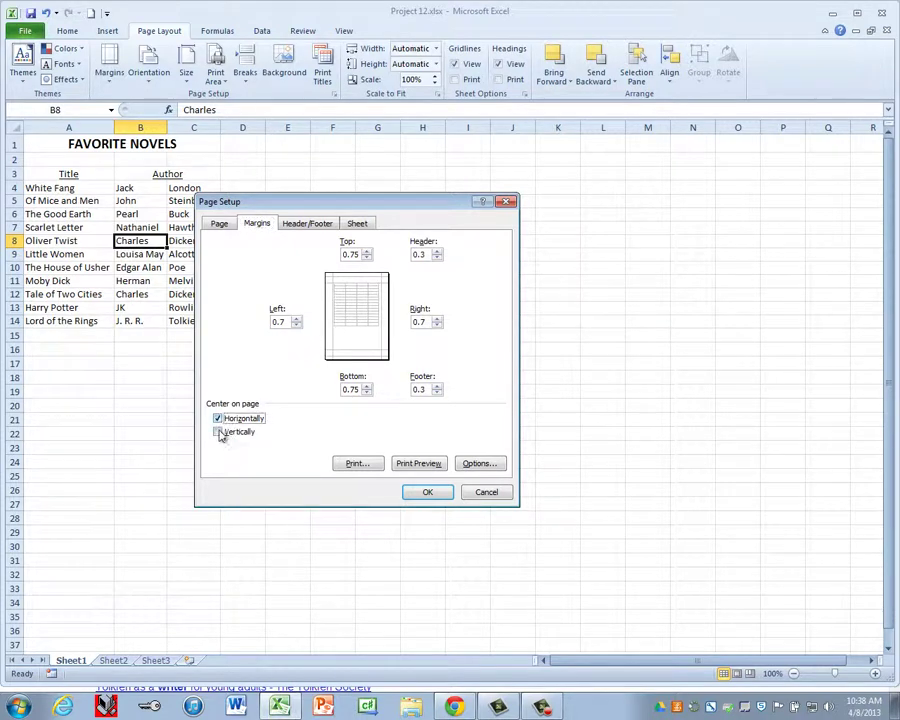
pyautogui.click(219, 433)
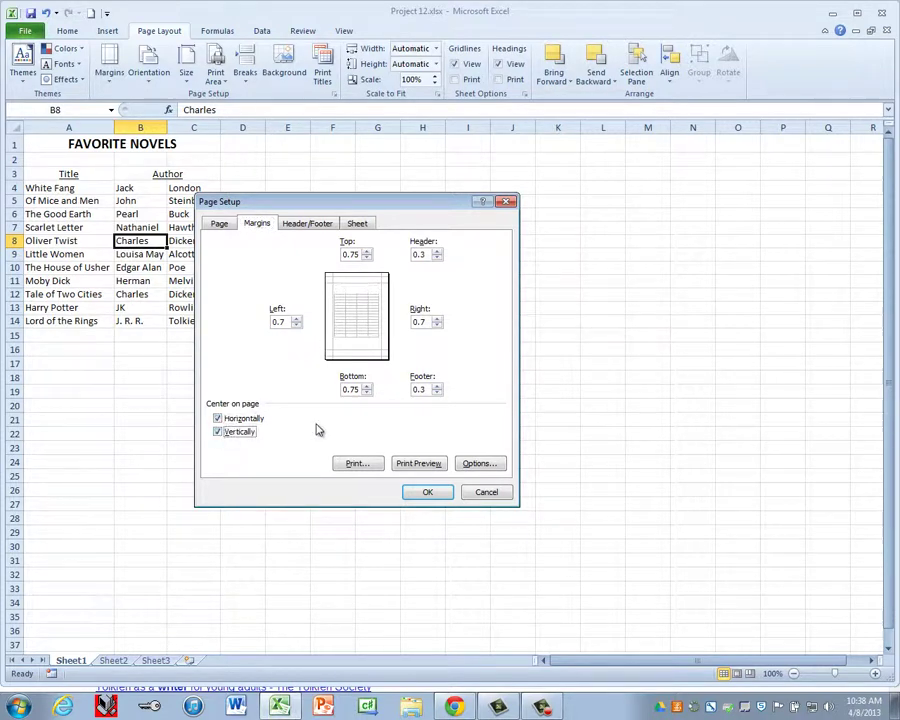
pyautogui.click(427, 492)
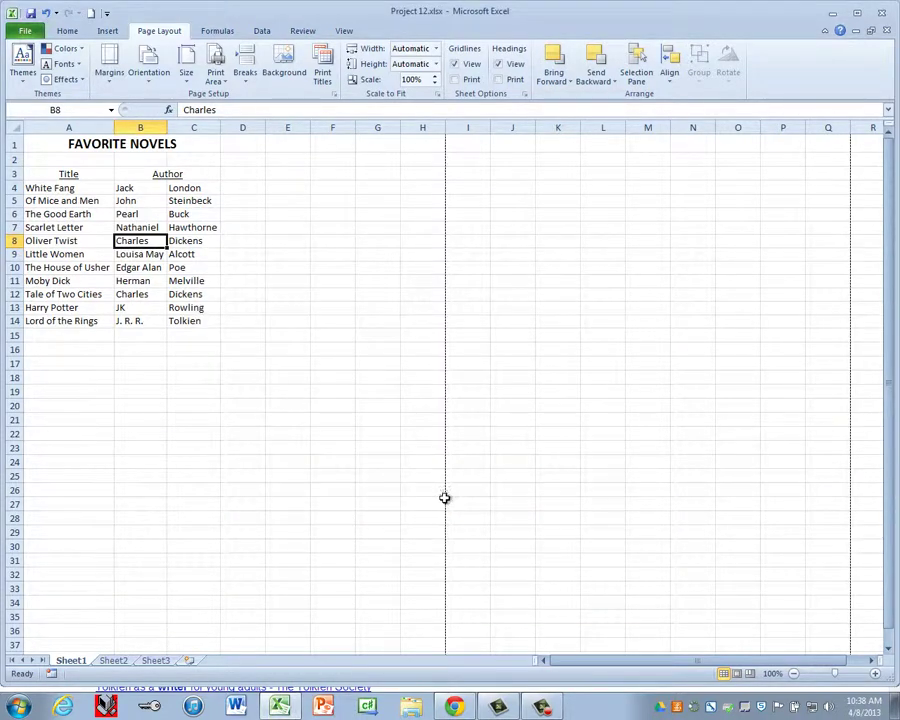
# Step: Insert a page header with "Student Name" in the left section, "A1" in the center and the file name code in the right
pyautogui.click(109, 31)
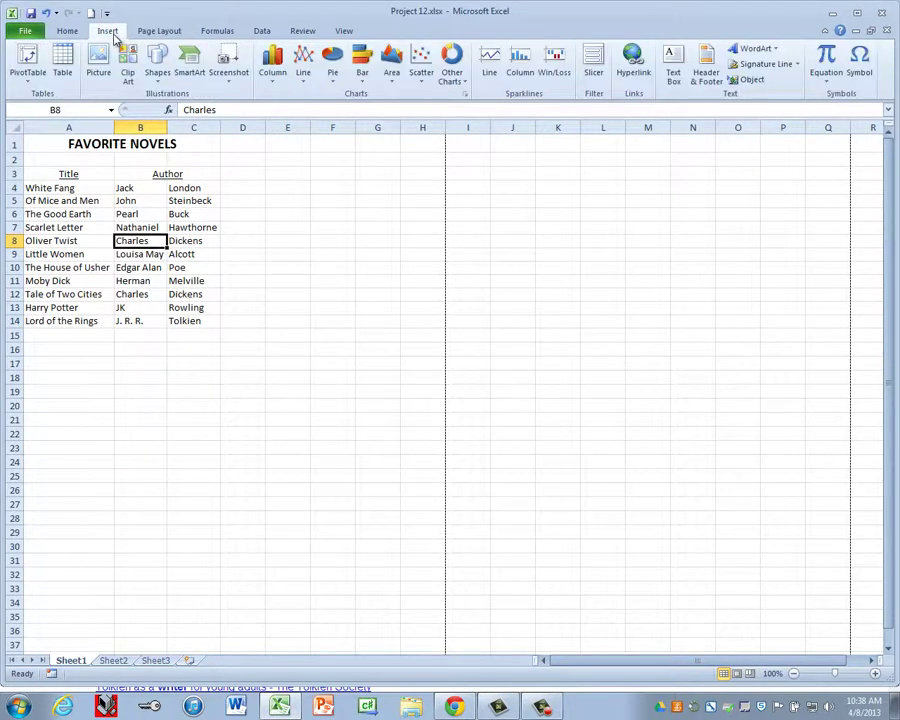
pyautogui.click(700, 75)
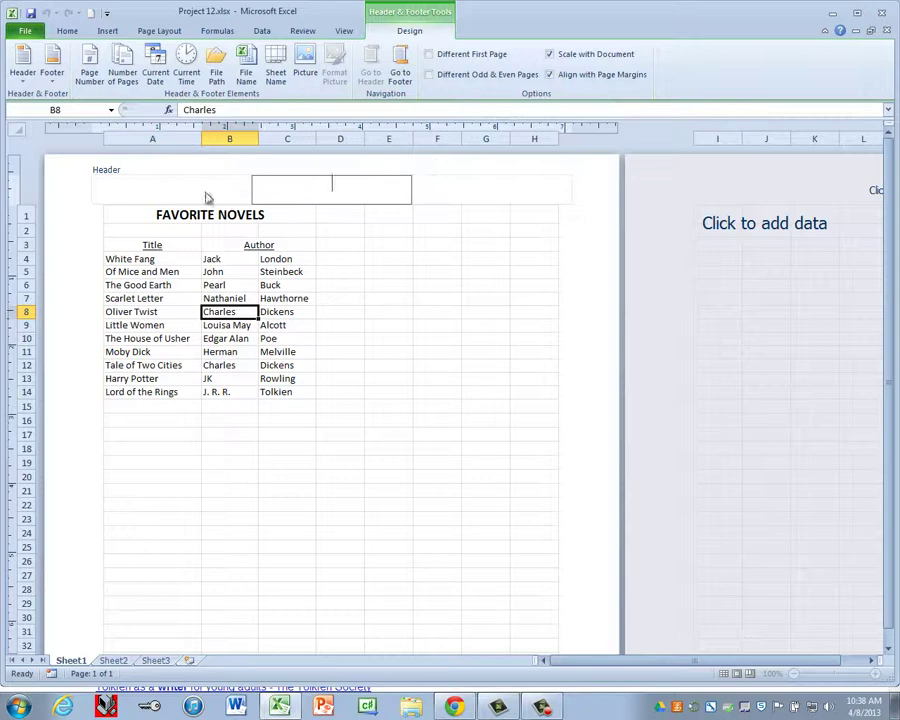
pyautogui.click(196, 189)
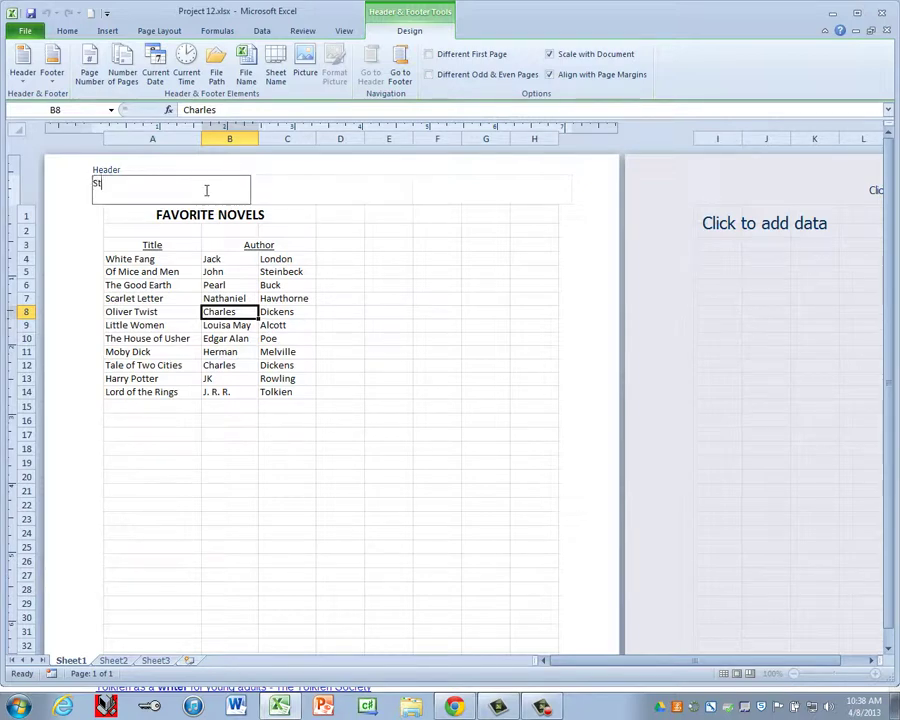
pyautogui.write('Student Name')
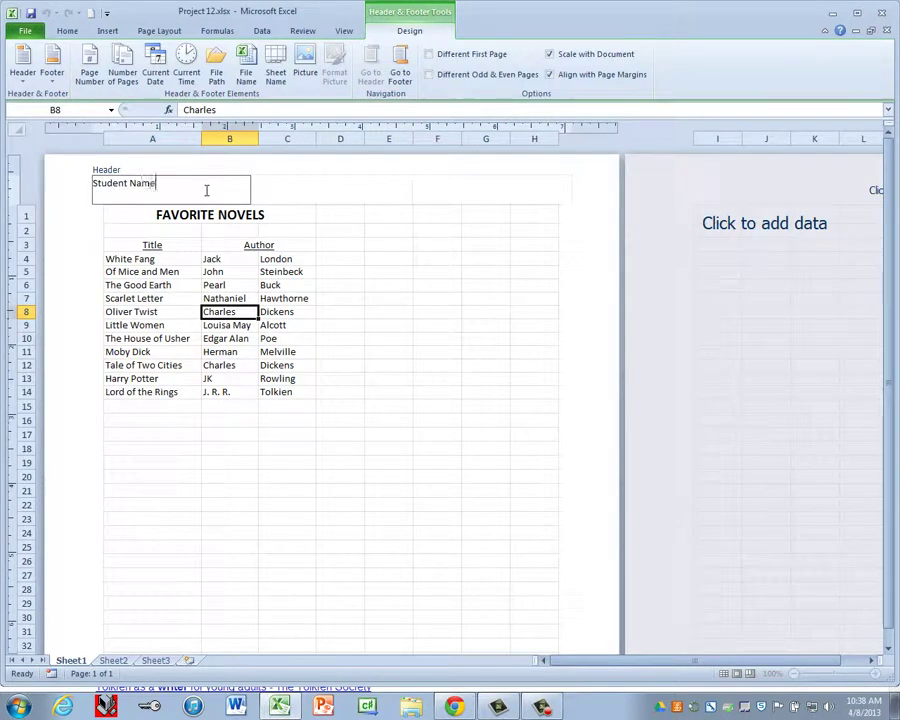
pyautogui.press('Tab')
pyautogui.press('Tab')
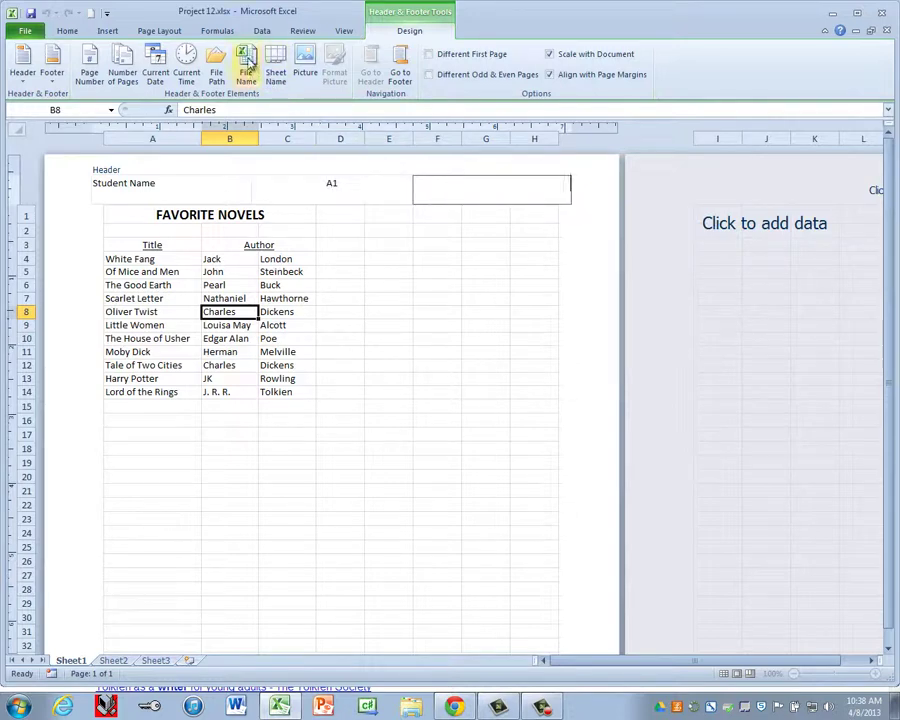
pyautogui.click(247, 62)
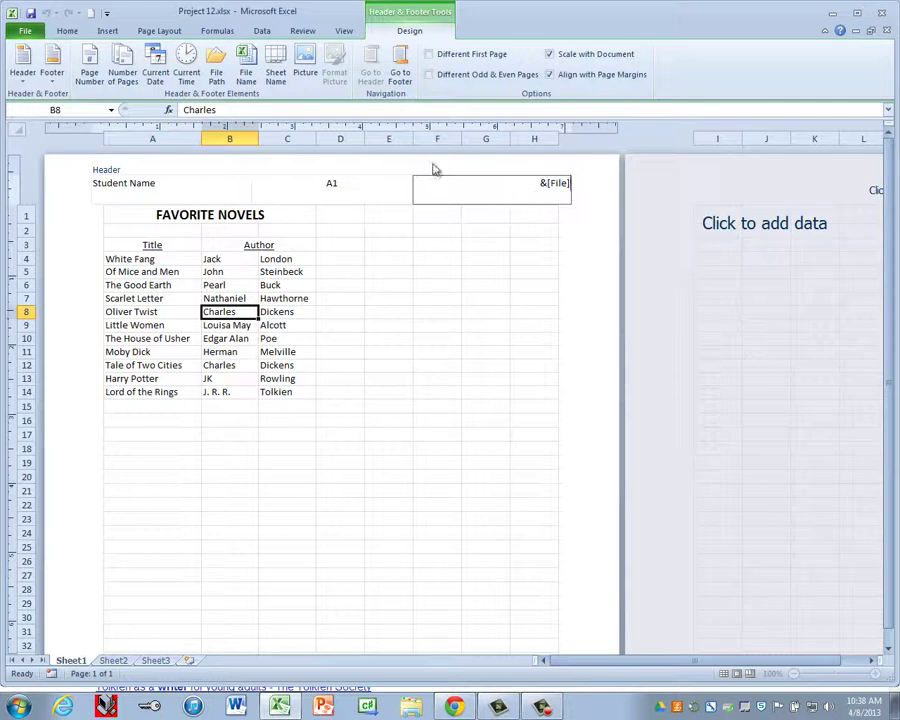
# Step: Close the header for editing, return the sheet to Normal view and save the workbook
pyautogui.click(343, 34)
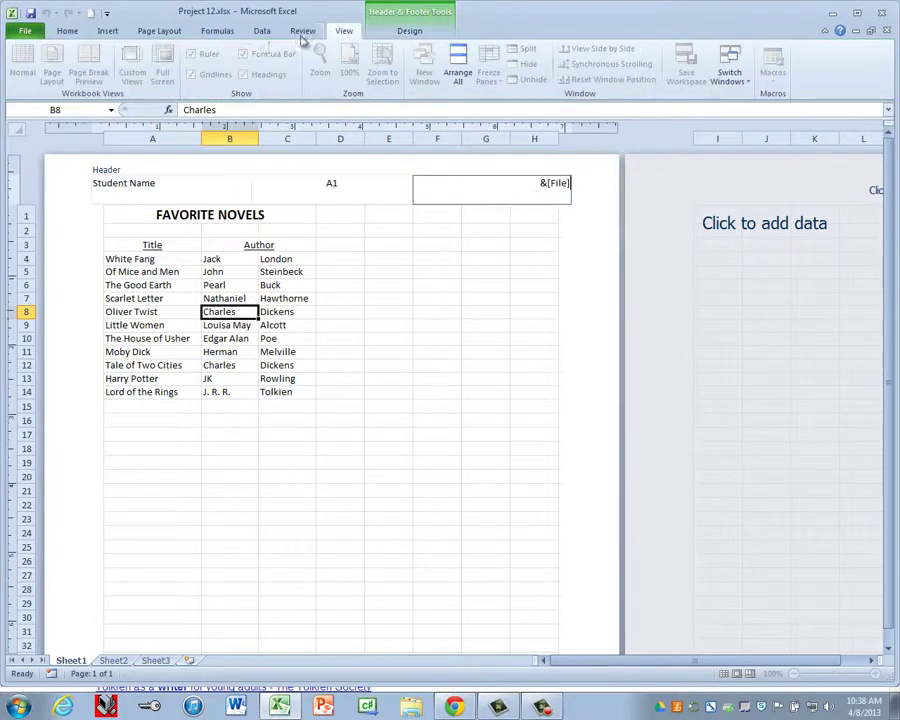
pyautogui.click(368, 257)
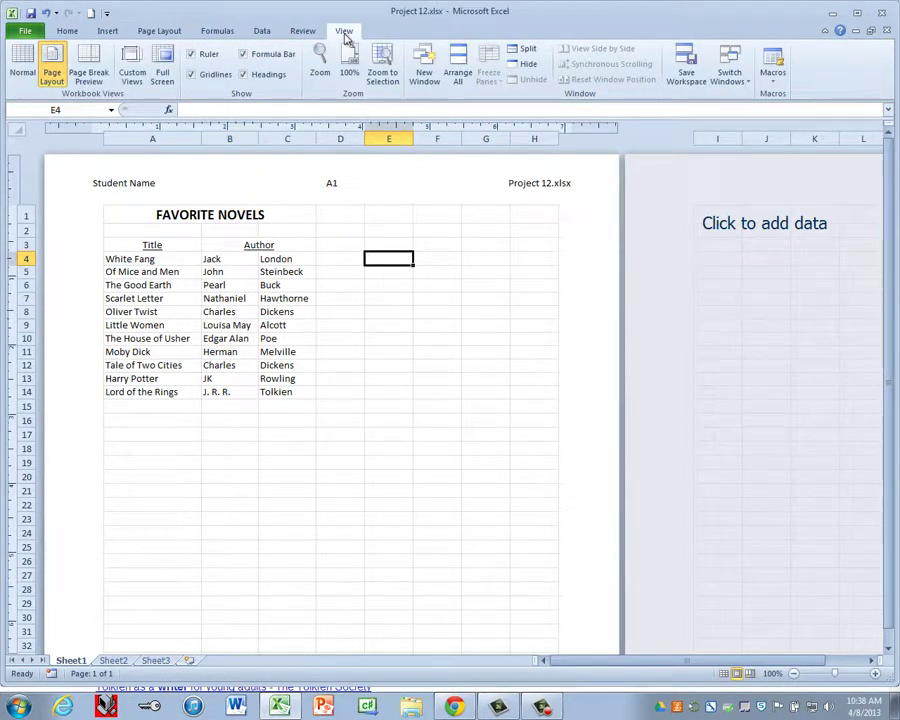
pyautogui.click(22, 65)
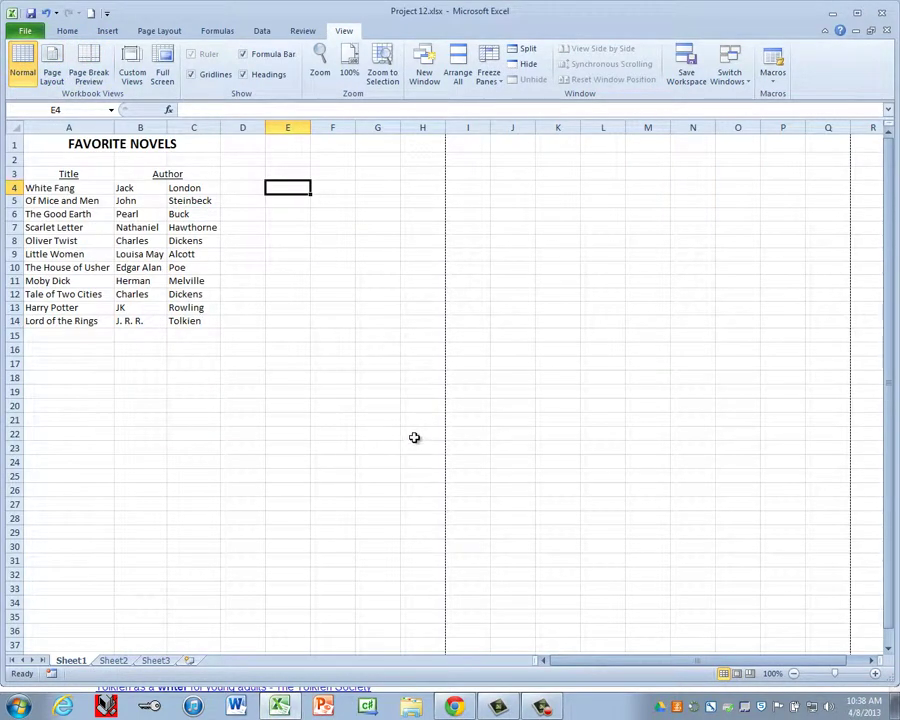
pyautogui.click(32, 15)
# Step: Sort the novel rows A4:C14 by Title from A to Z with a custom sort
pyautogui.click(57, 189)
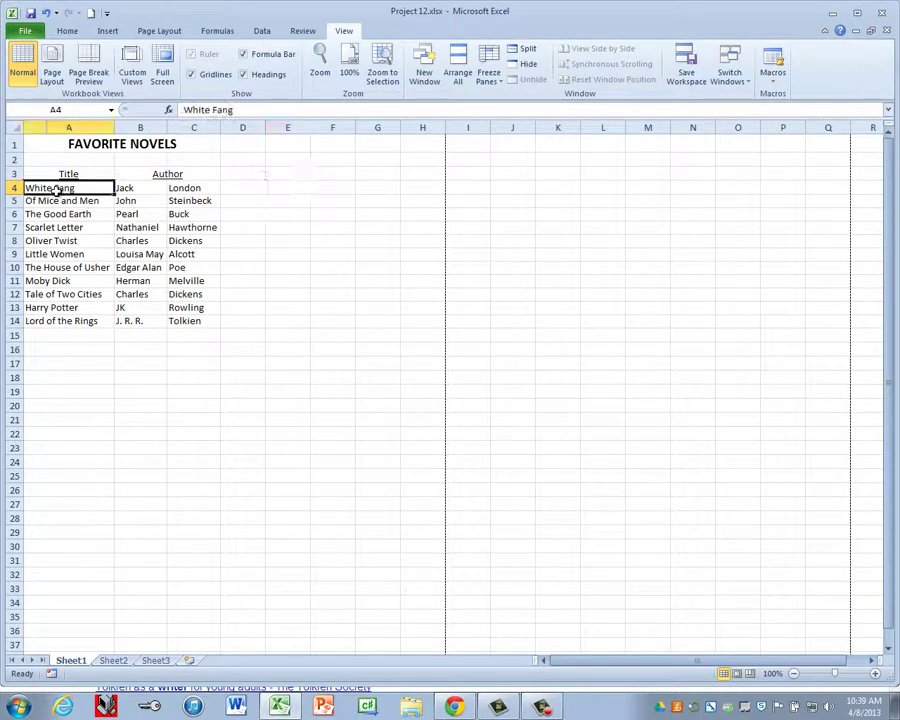
pyautogui.moveTo(57, 189); pyautogui.dragTo(199, 322)
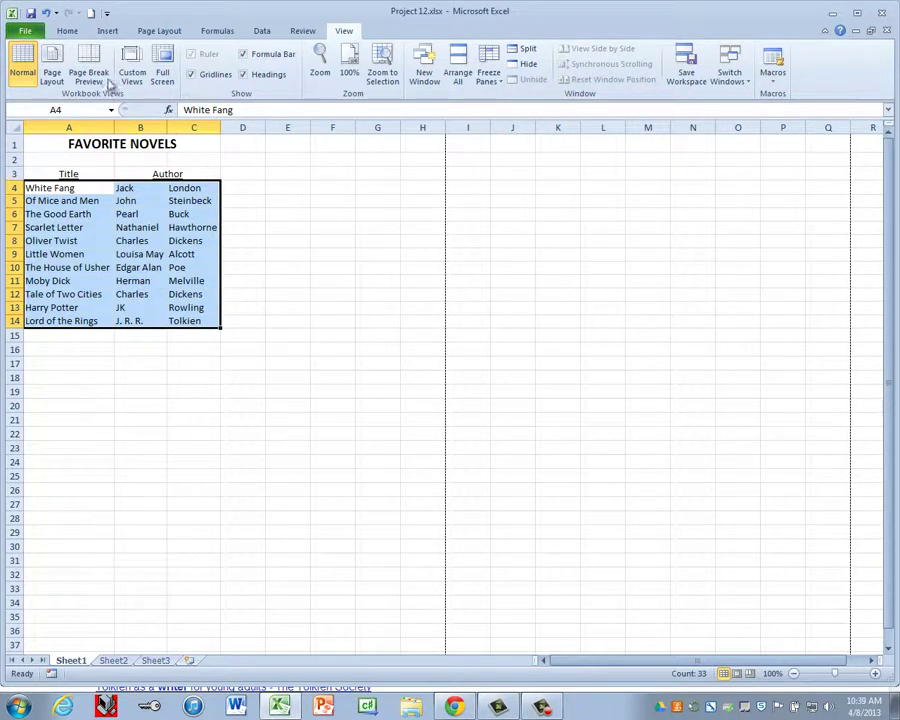
pyautogui.click(70, 32)
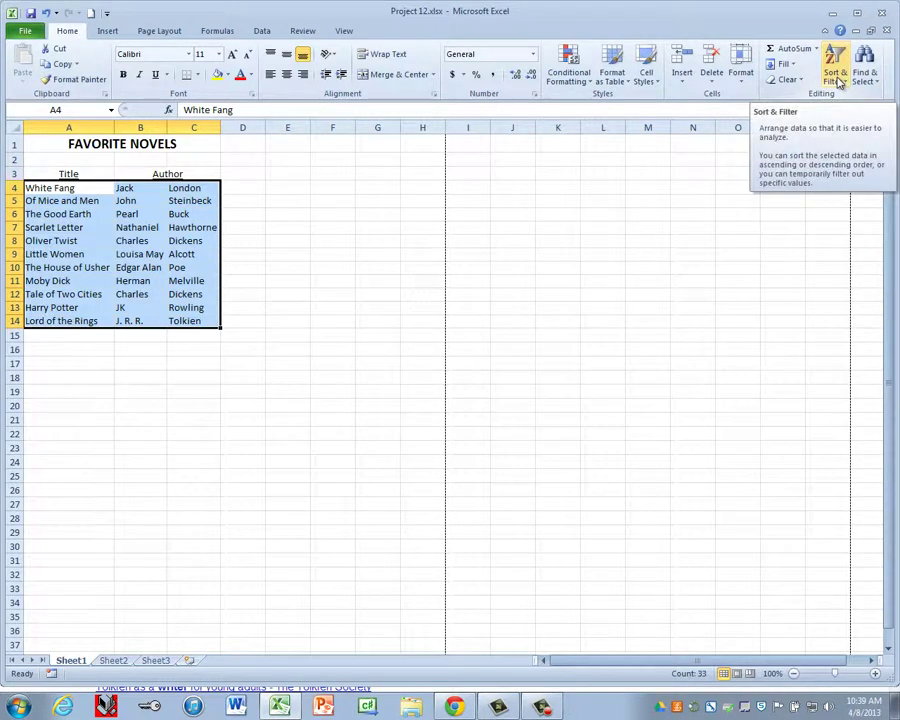
pyautogui.click(838, 78)
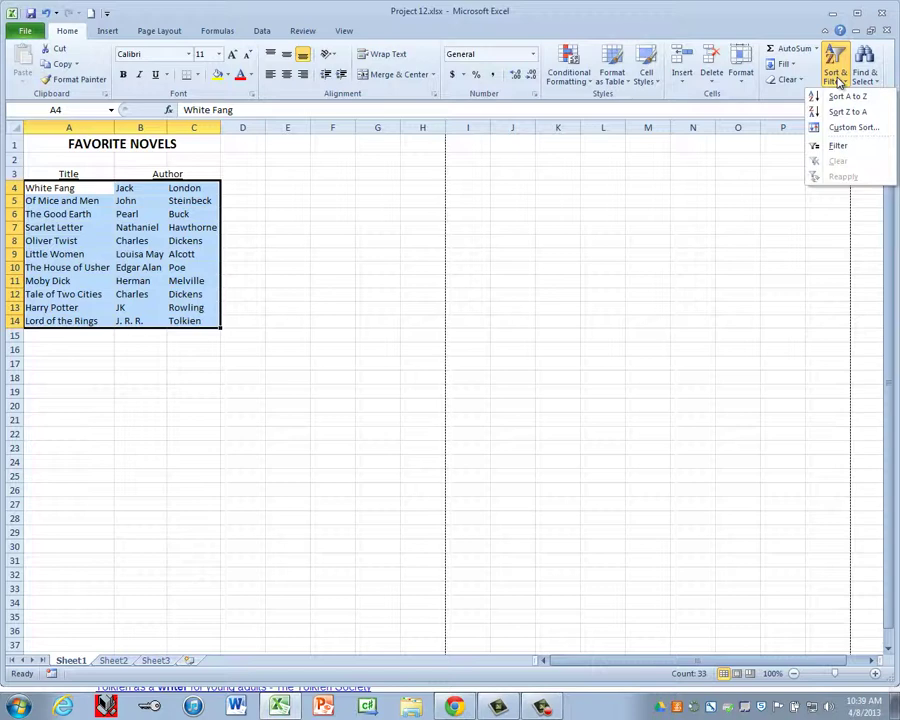
pyautogui.click(847, 130)
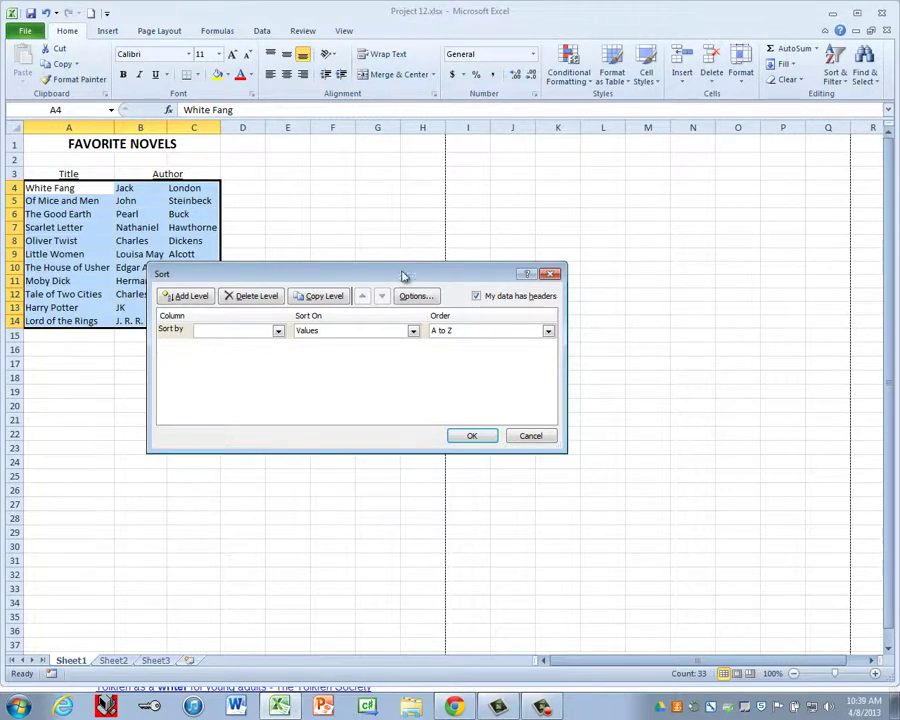
pyautogui.moveTo(402, 275); pyautogui.dragTo(511, 243)
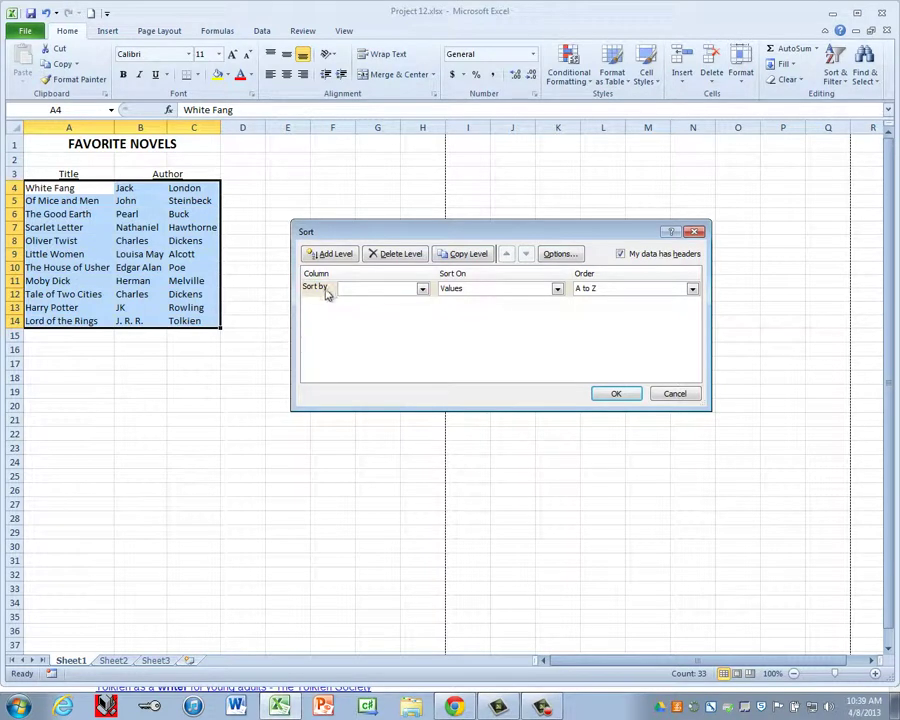
pyautogui.click(371, 290)
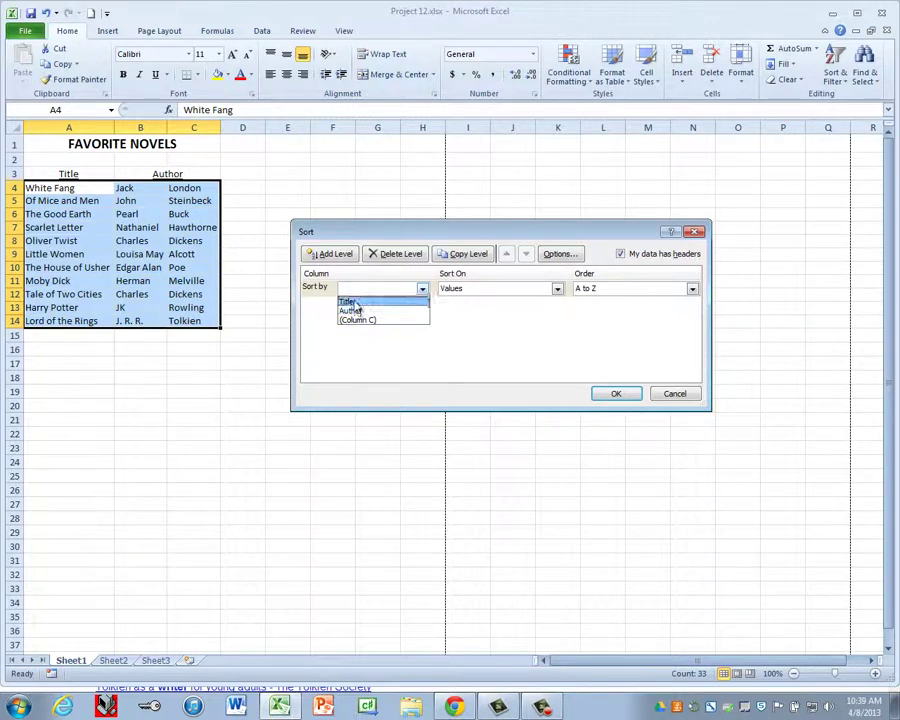
pyautogui.click(347, 302)
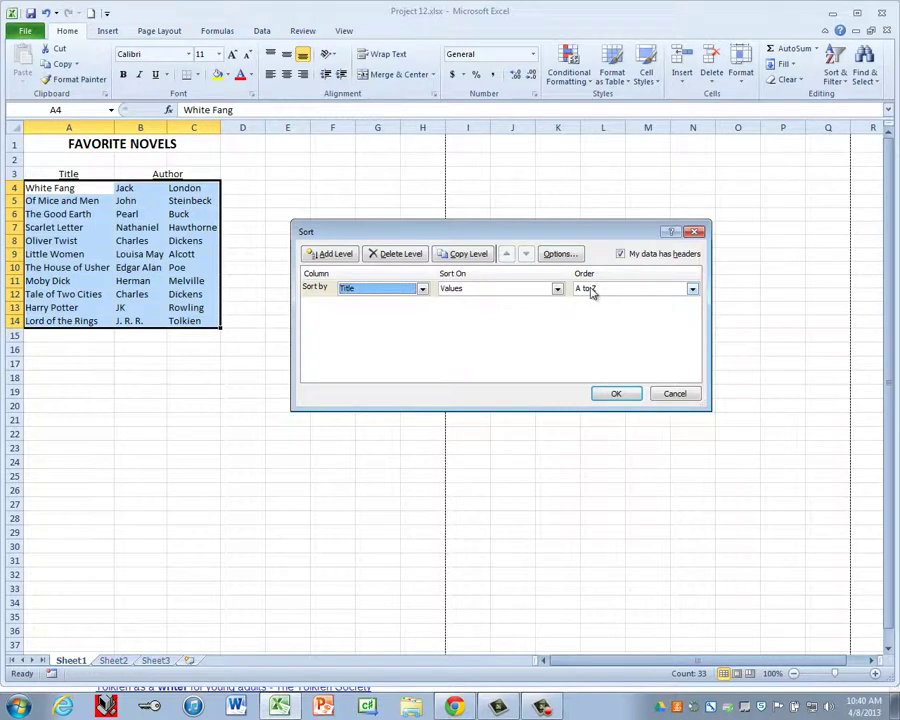
pyautogui.click(614, 394)
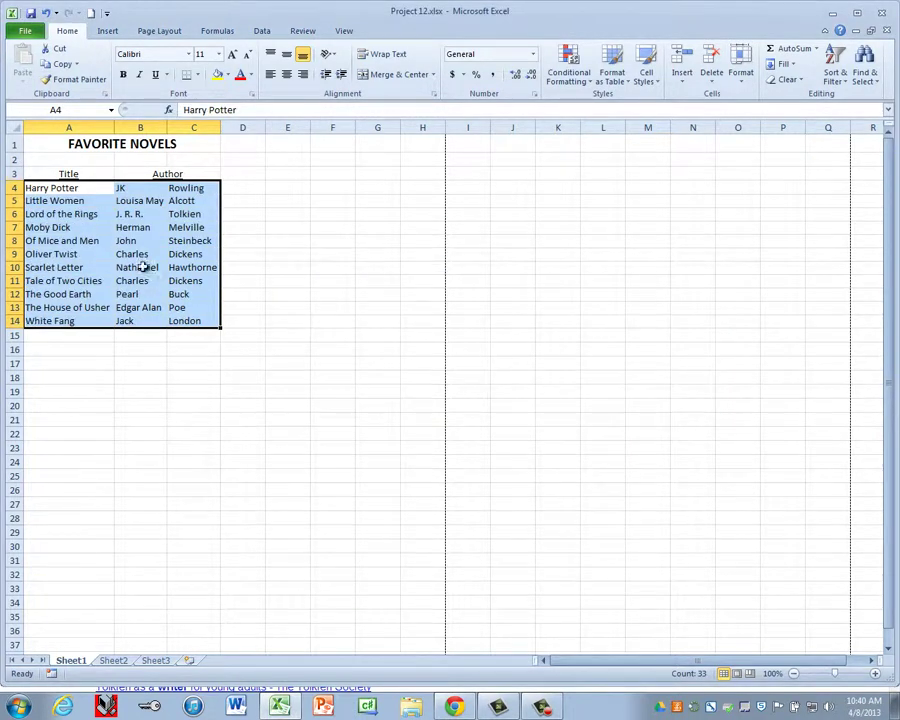
pyautogui.click(240, 227)
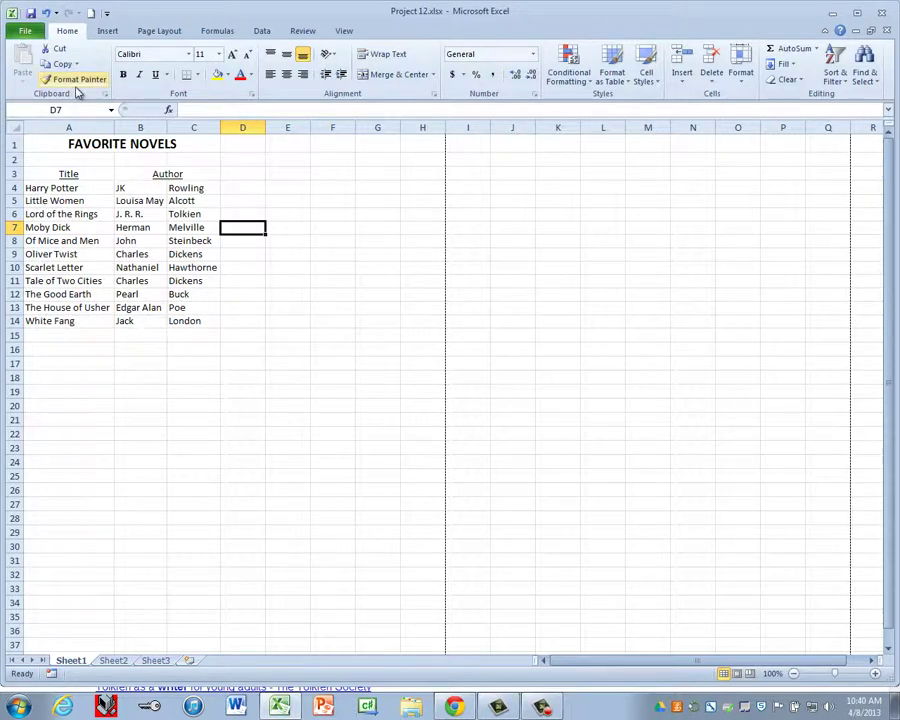
# Step: Save a copy of the workbook in the Excel folder as Project 12A.xlsx
pyautogui.click(27, 31)
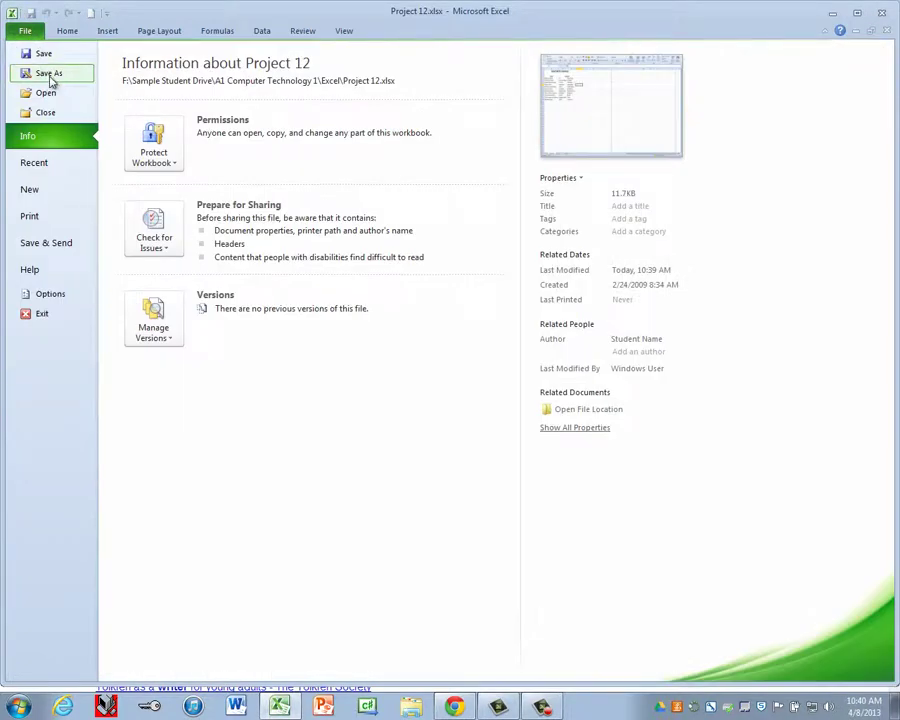
pyautogui.click(49, 74)
pyautogui.click(140, 240)
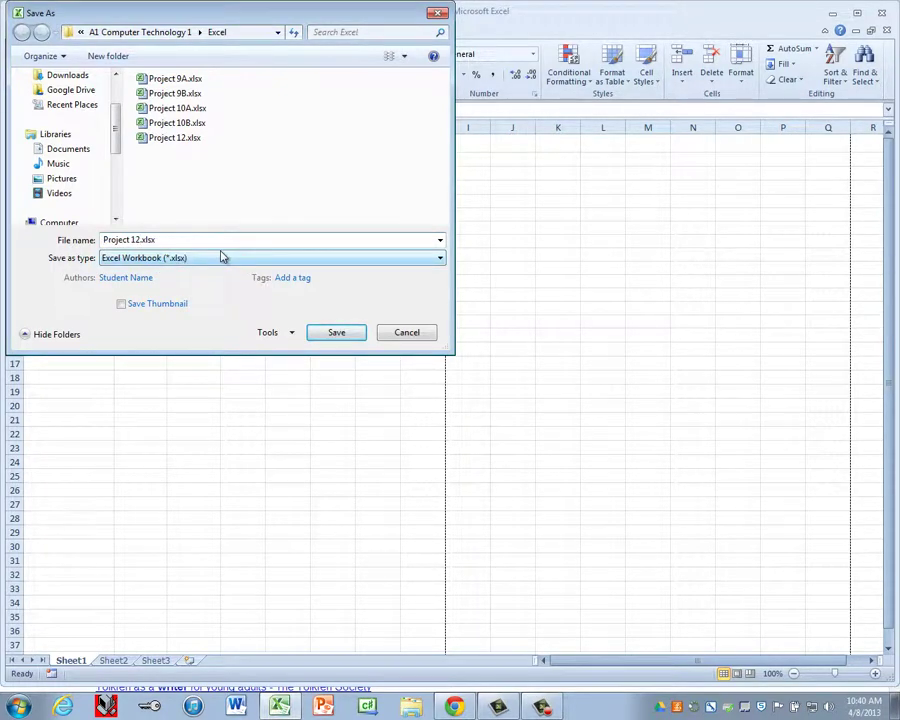
pyautogui.write('A')
pyautogui.click(336, 332)
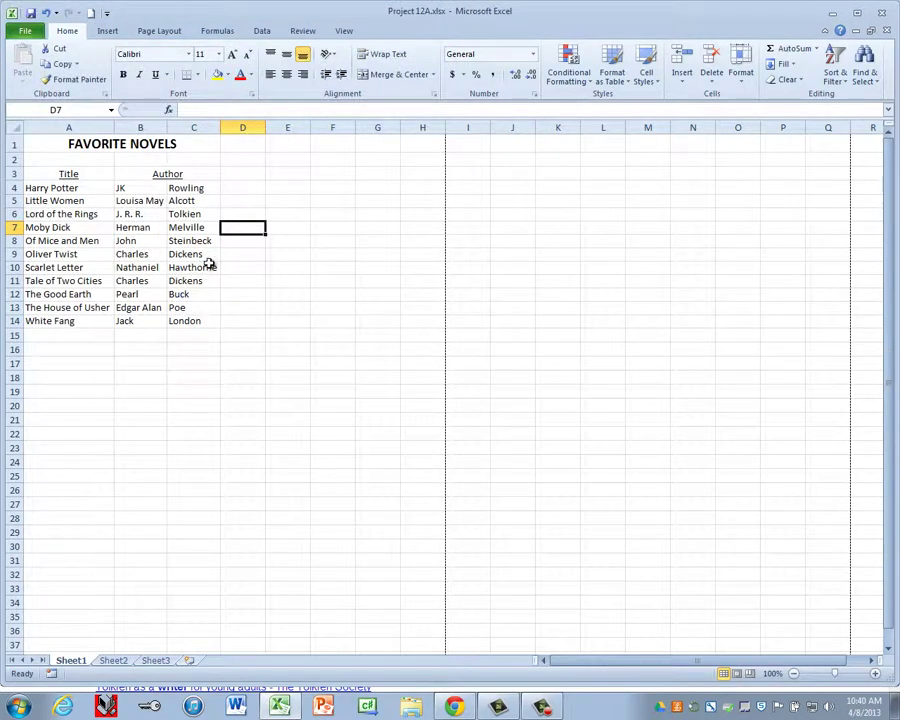
# Step: Publish the title-sorted sheet as Project 12A.pdf in the Excel folder and close the opened PDF
pyautogui.click(22, 31)
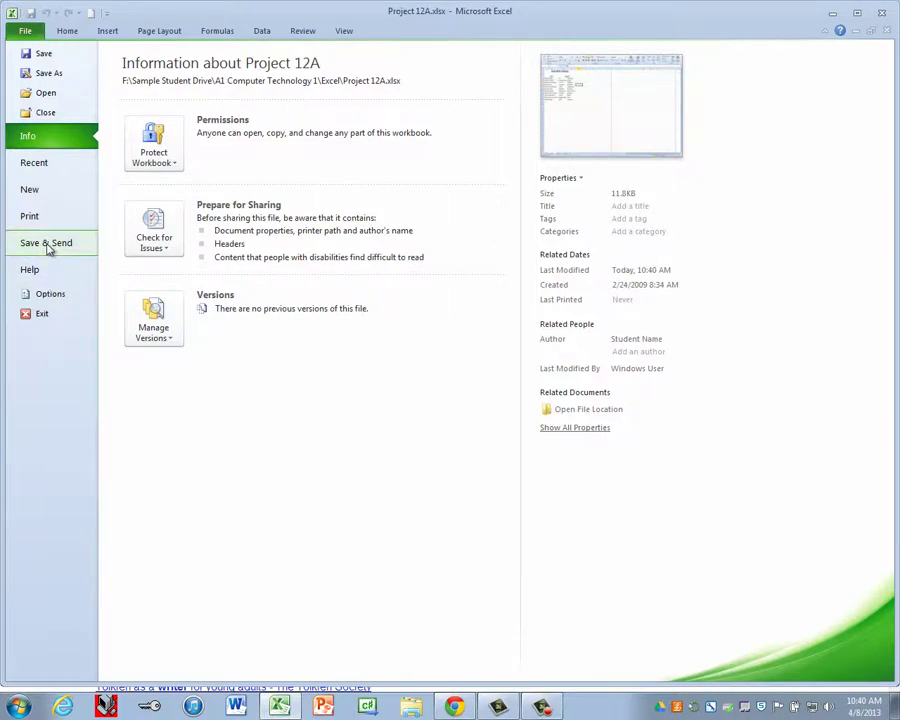
pyautogui.click(47, 249)
pyautogui.click(190, 252)
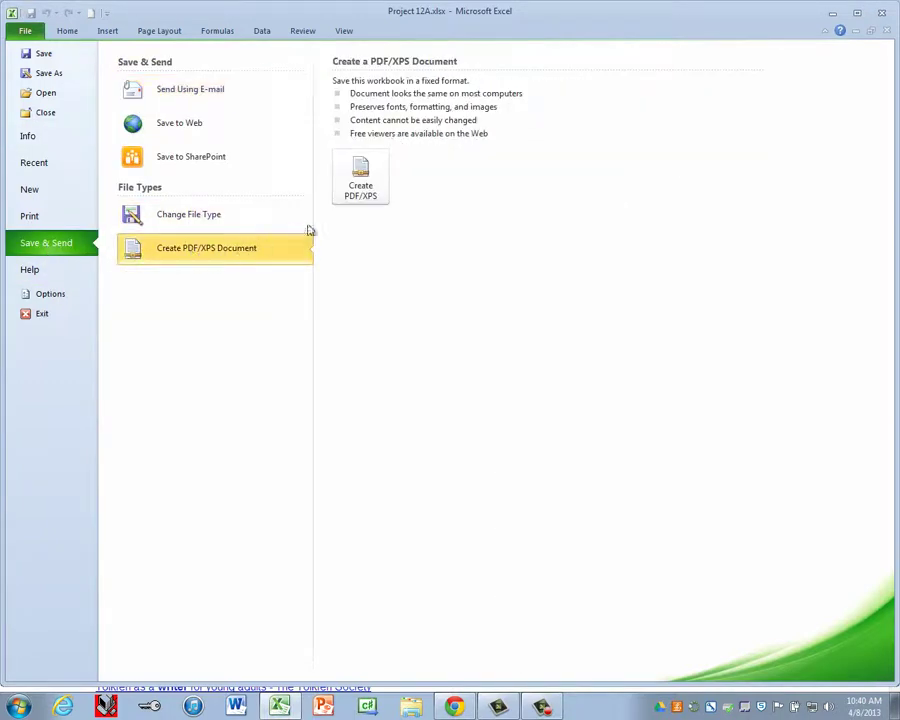
pyautogui.click(361, 178)
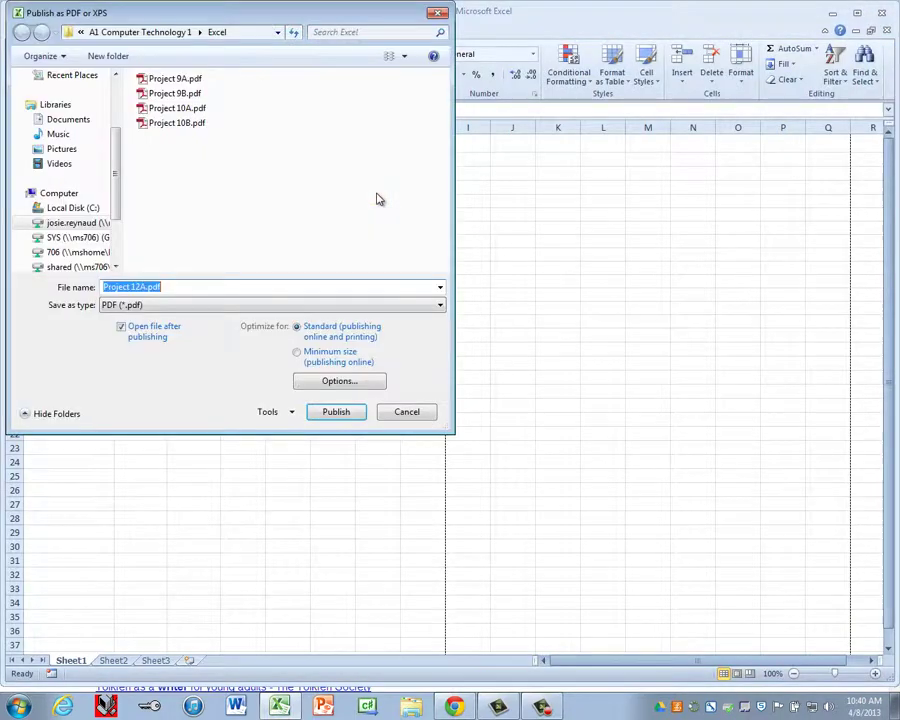
pyautogui.click(341, 411)
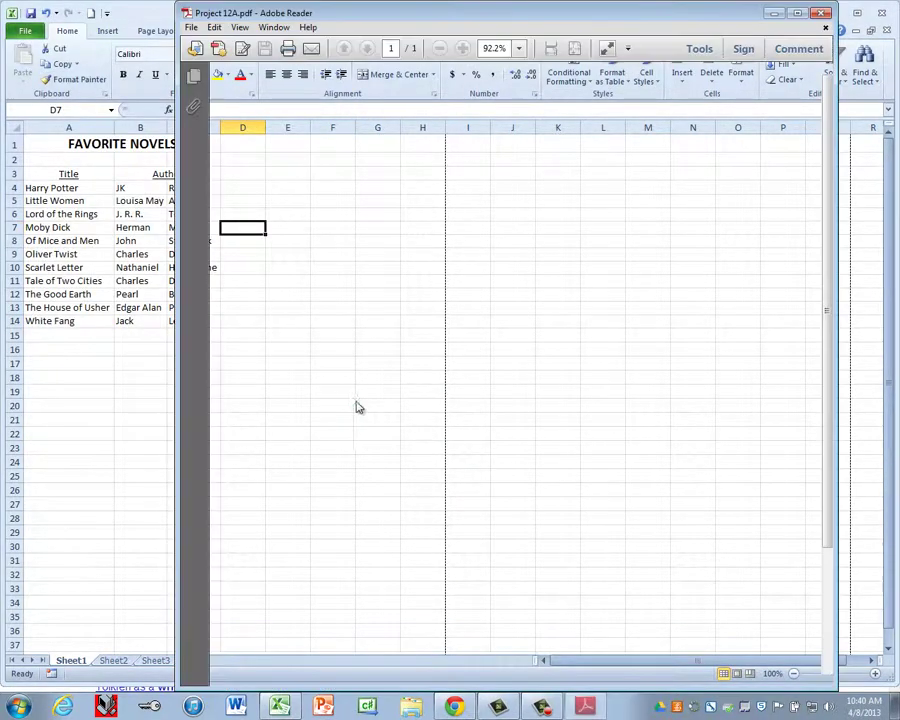
pyautogui.click(822, 14)
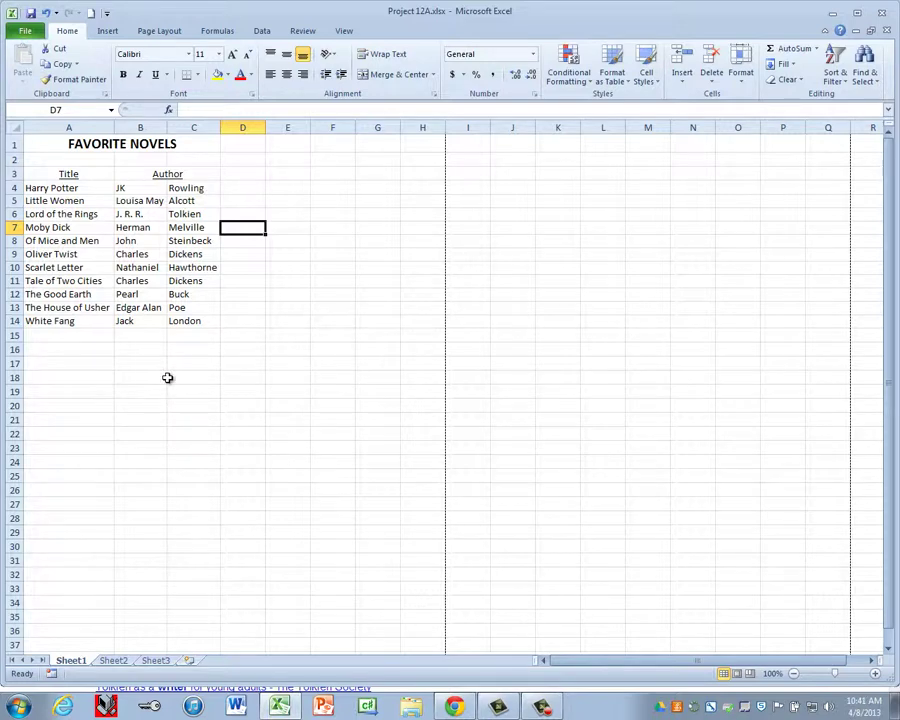
# Step: Sort the novel rows A4:C14 by the authors' last names in Column C, from A to Z
pyautogui.moveTo(52, 190); pyautogui.dragTo(206, 319)
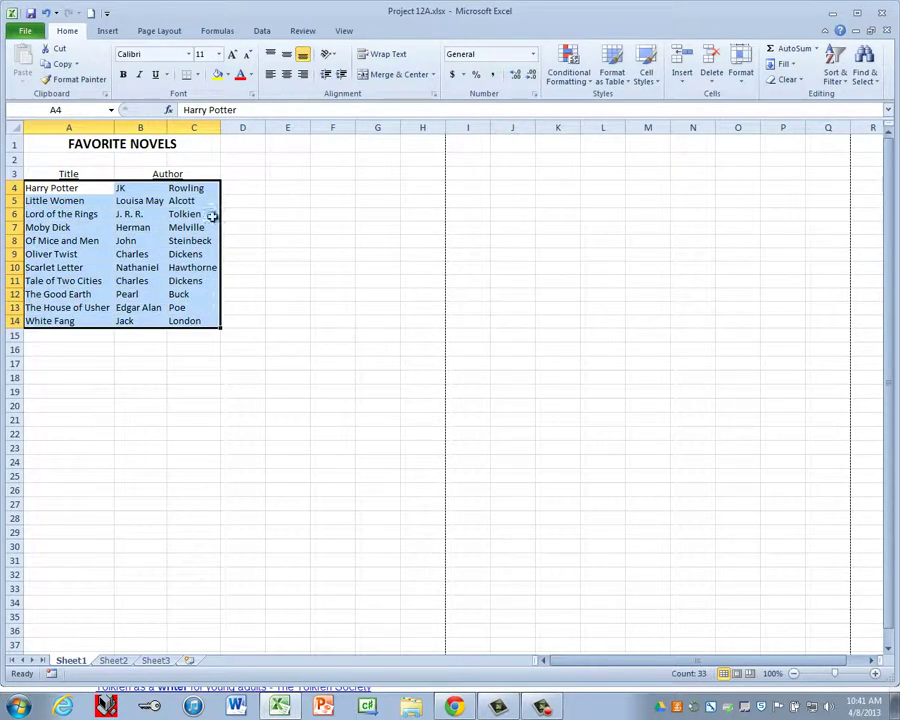
pyautogui.click(838, 72)
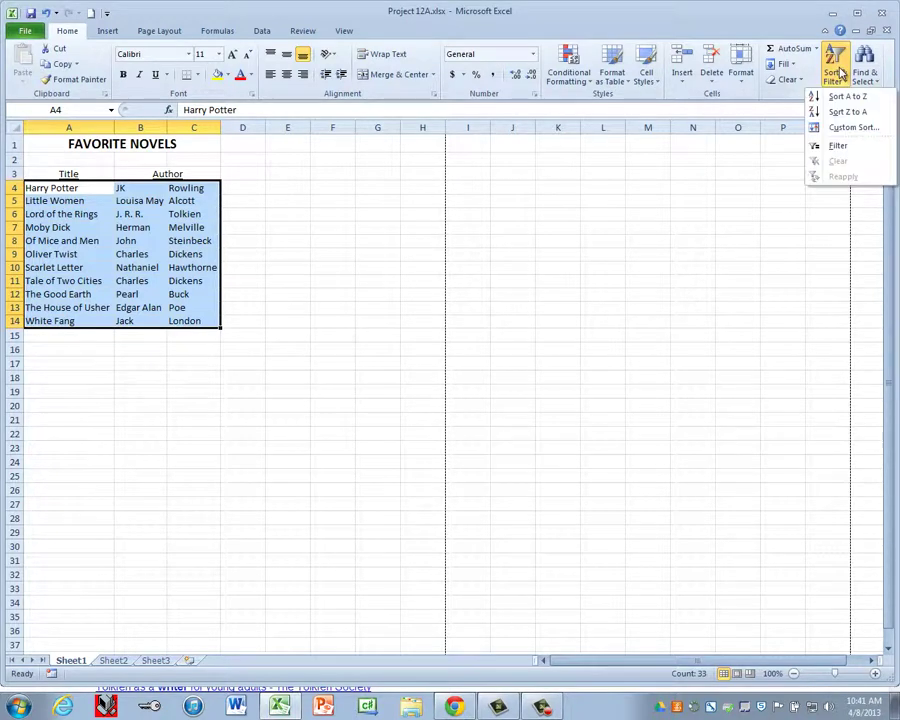
pyautogui.click(850, 128)
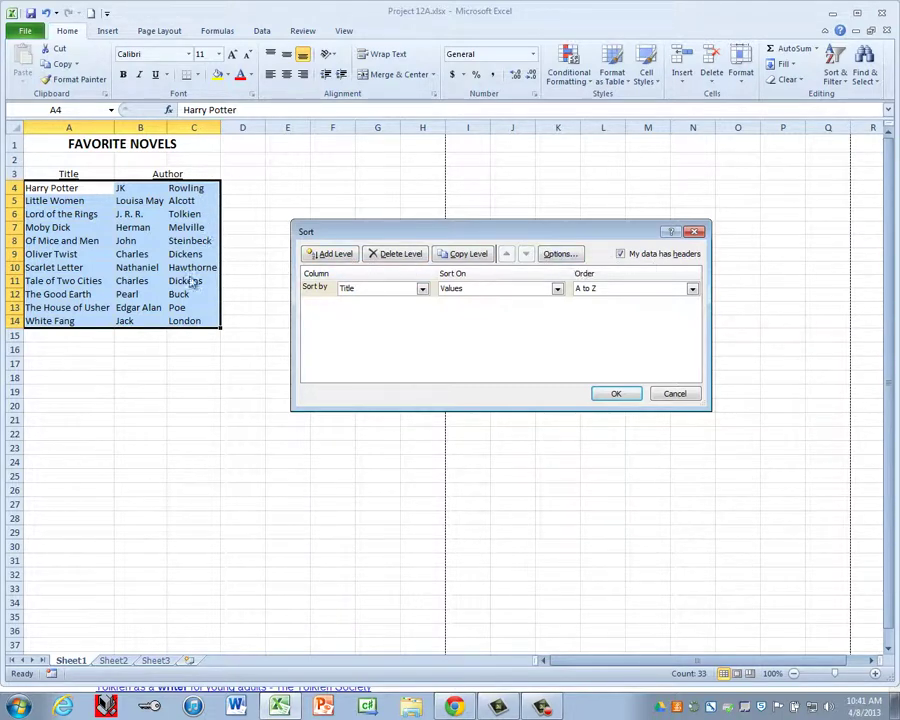
pyautogui.click(380, 291)
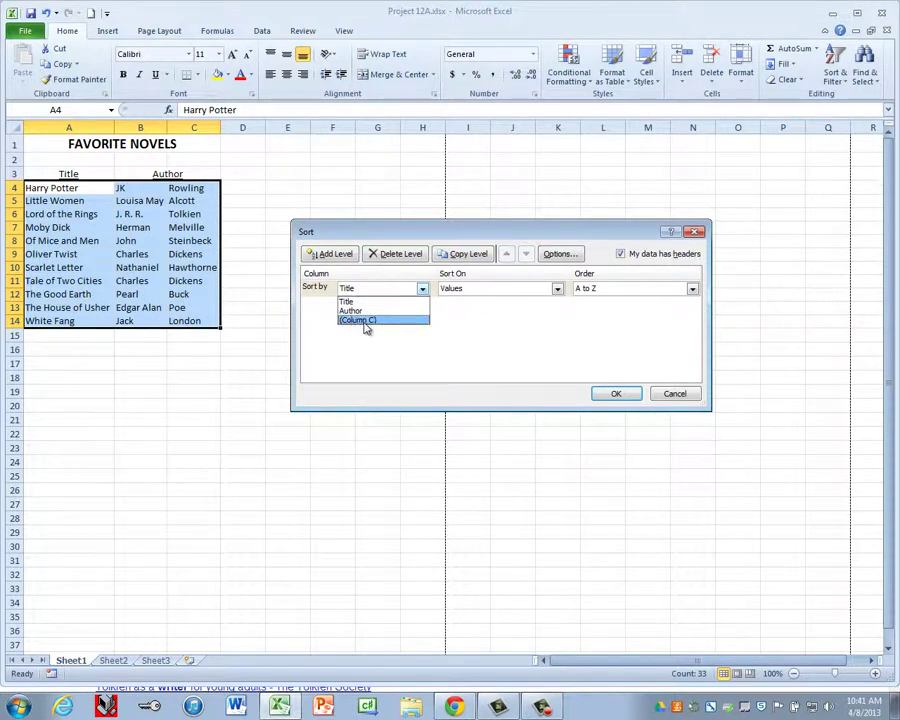
pyautogui.click(362, 320)
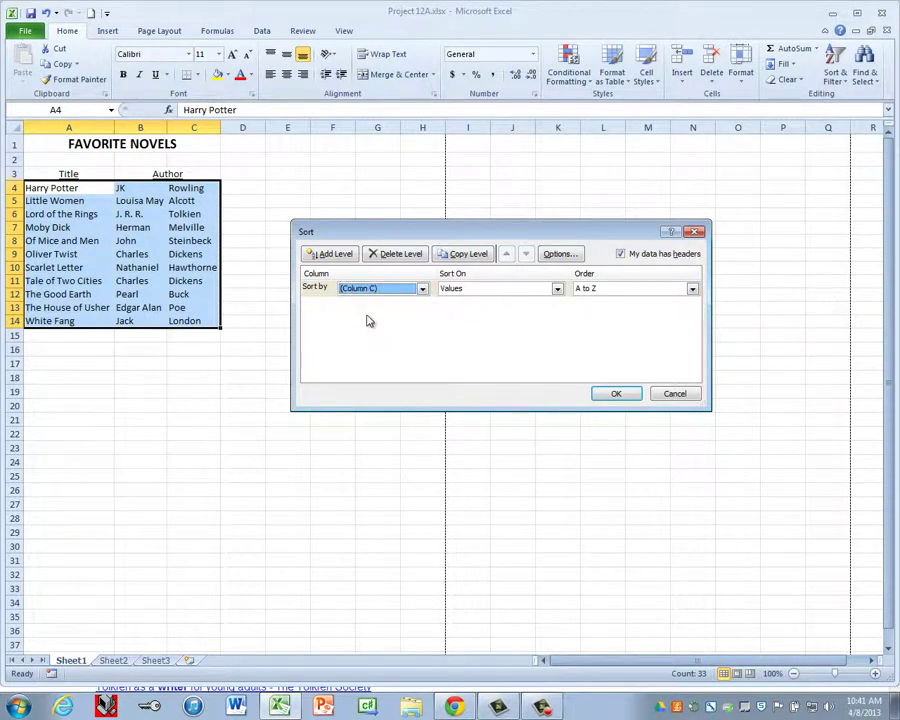
pyautogui.click(610, 394)
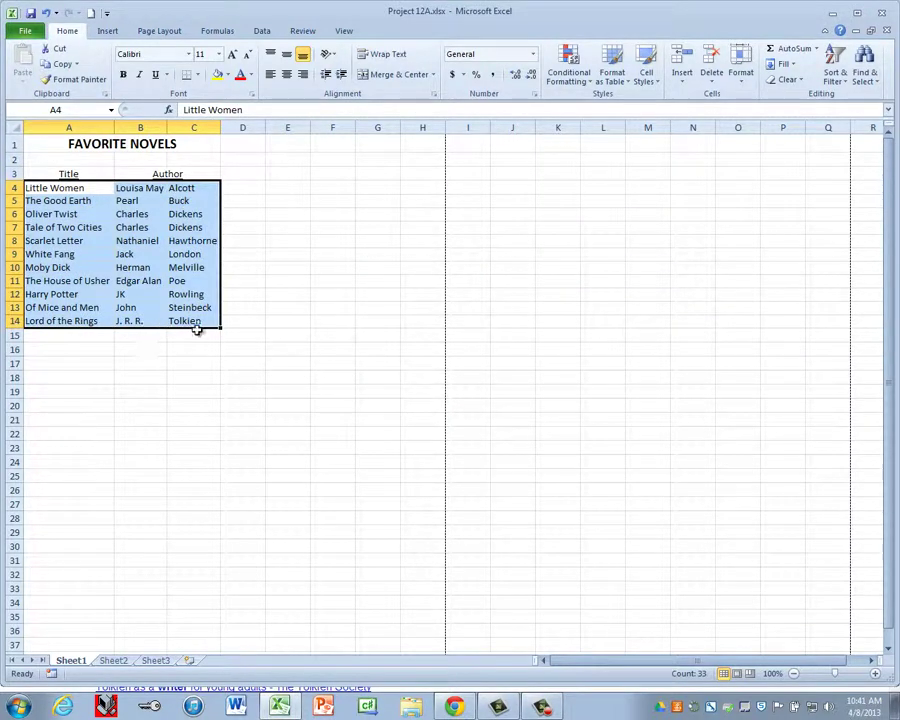
pyautogui.click(256, 347)
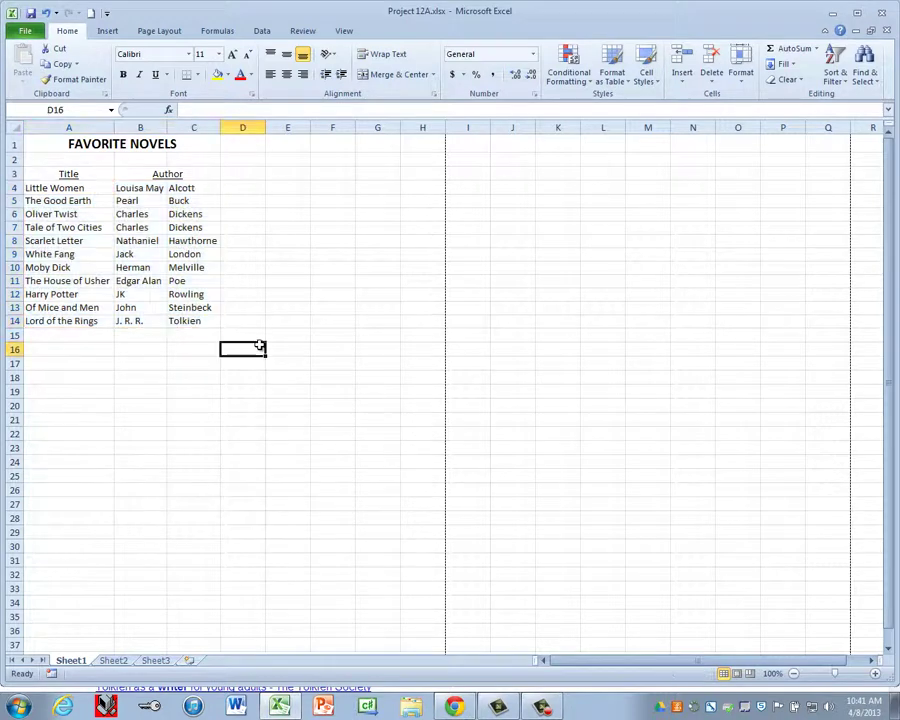
# Step: Save a copy of the author-sorted workbook in the Excel folder as Project 12B.xlsx
pyautogui.click(24, 31)
pyautogui.click(41, 73)
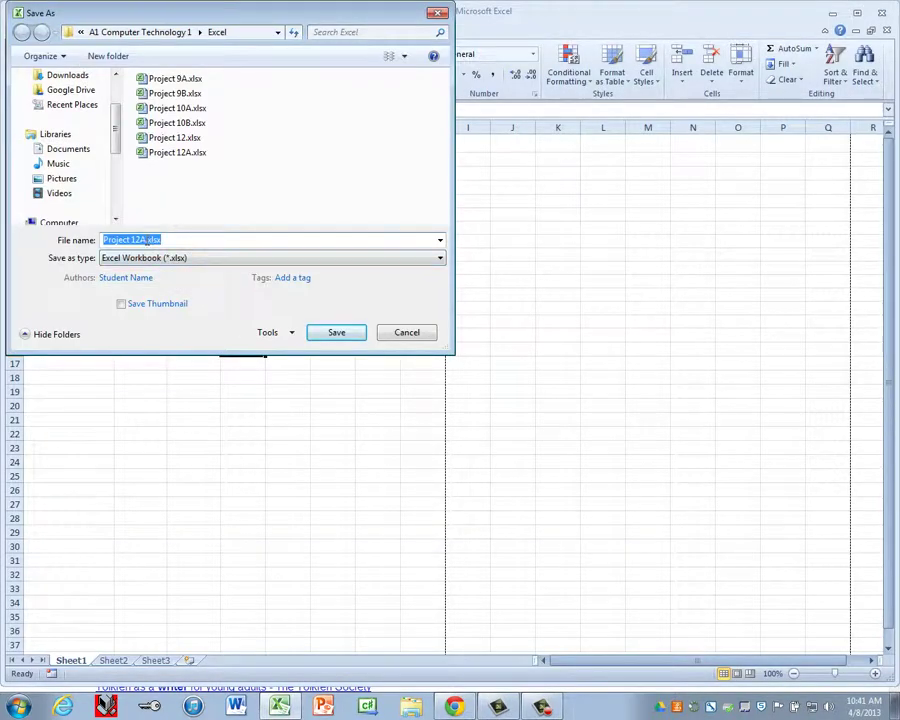
pyautogui.click(144, 240)
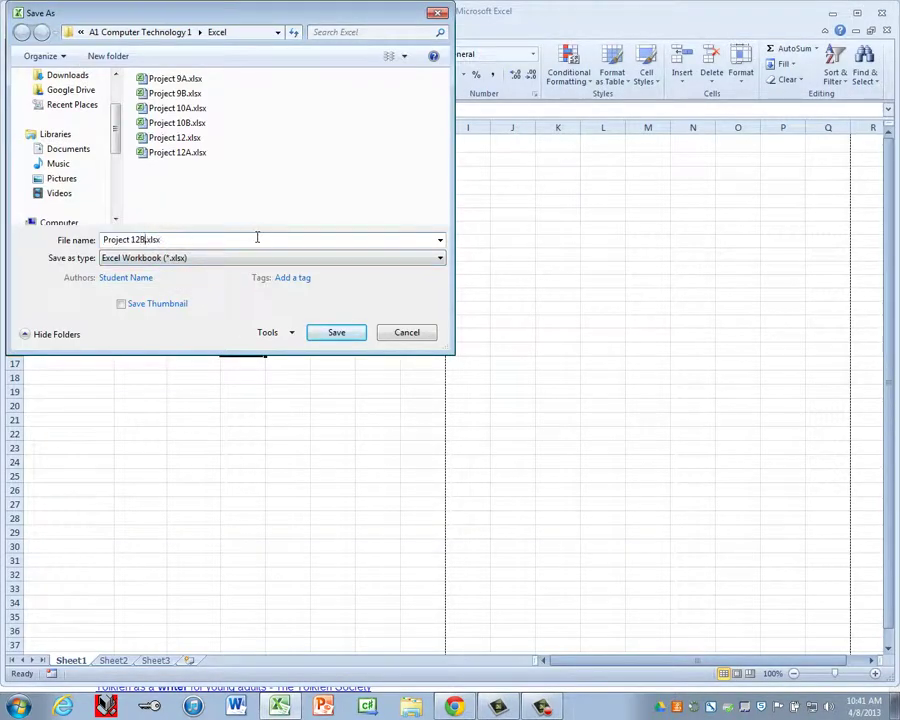
pyautogui.click(346, 340)
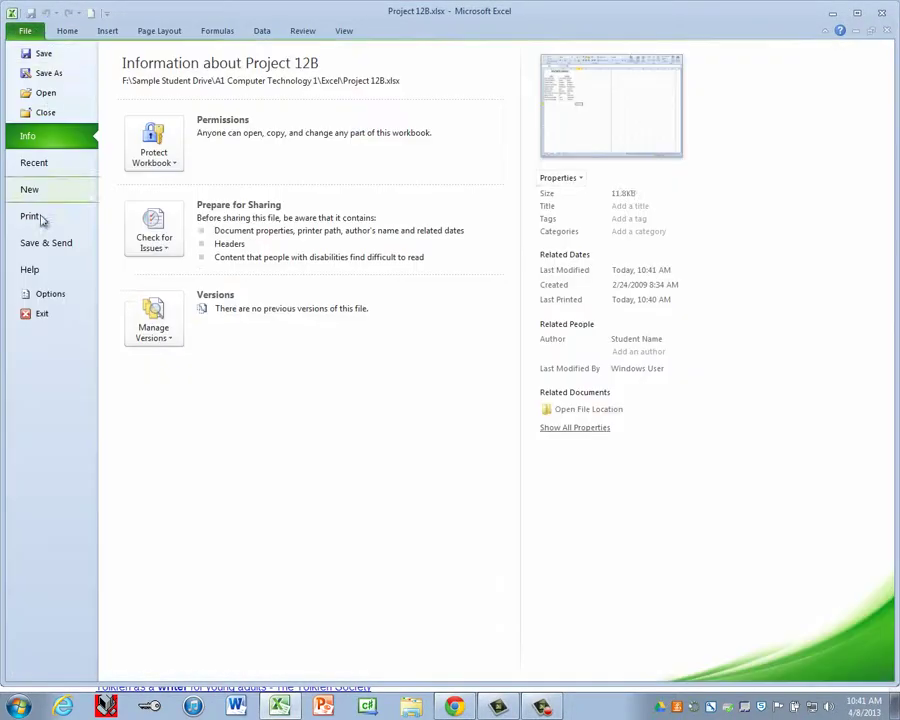
# Step: Publish the author-sorted sheet as Project 12B.pdf and close the opened PDF
pyautogui.click(25, 30)
pyautogui.click(46, 242)
pyautogui.click(172, 248)
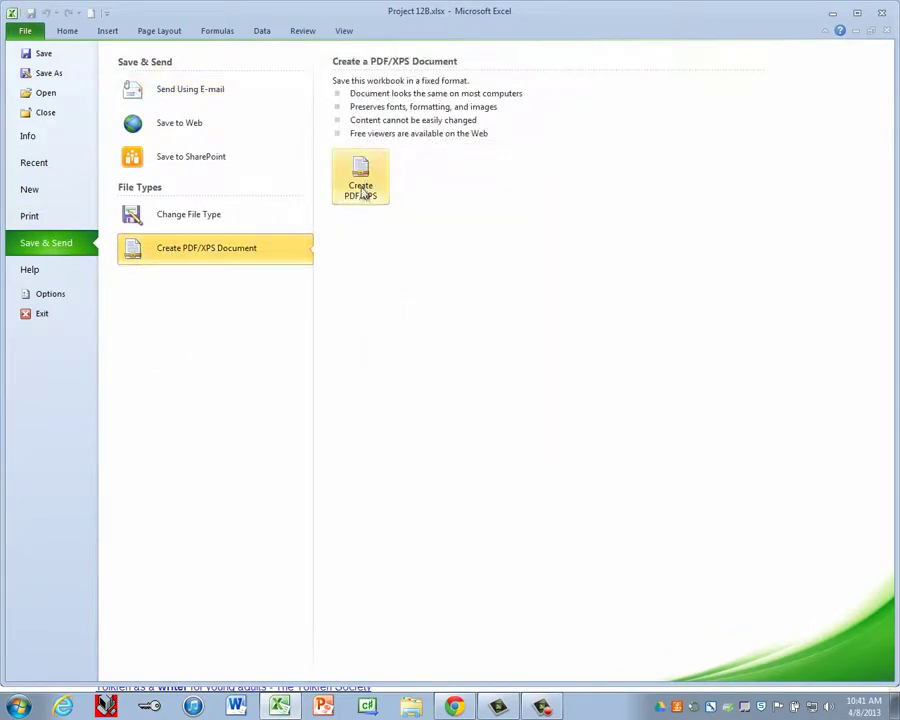
pyautogui.click(358, 180)
pyautogui.click(337, 411)
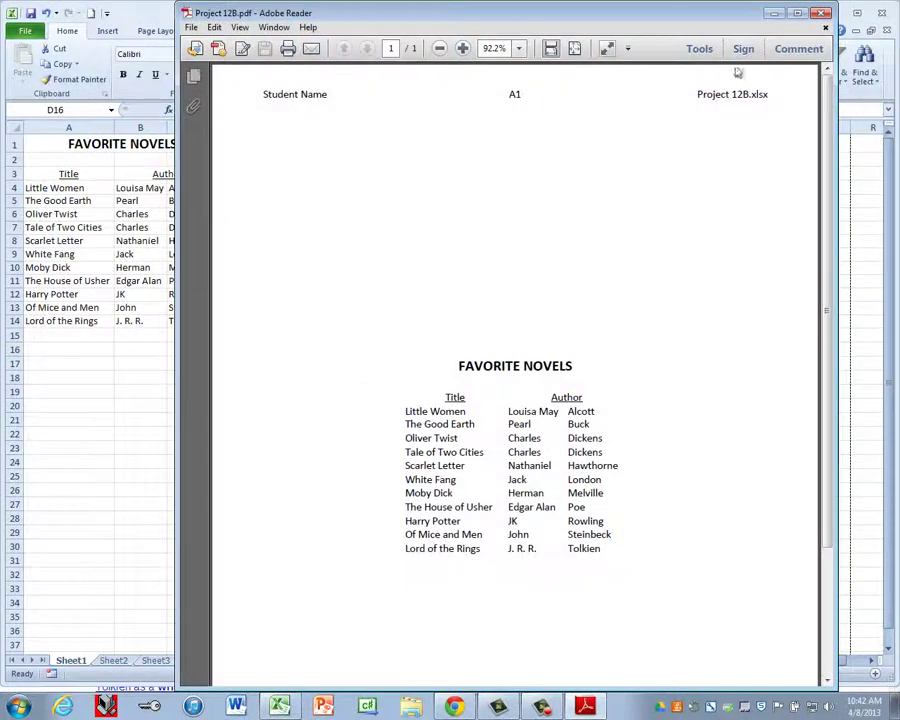
pyautogui.click(822, 14)
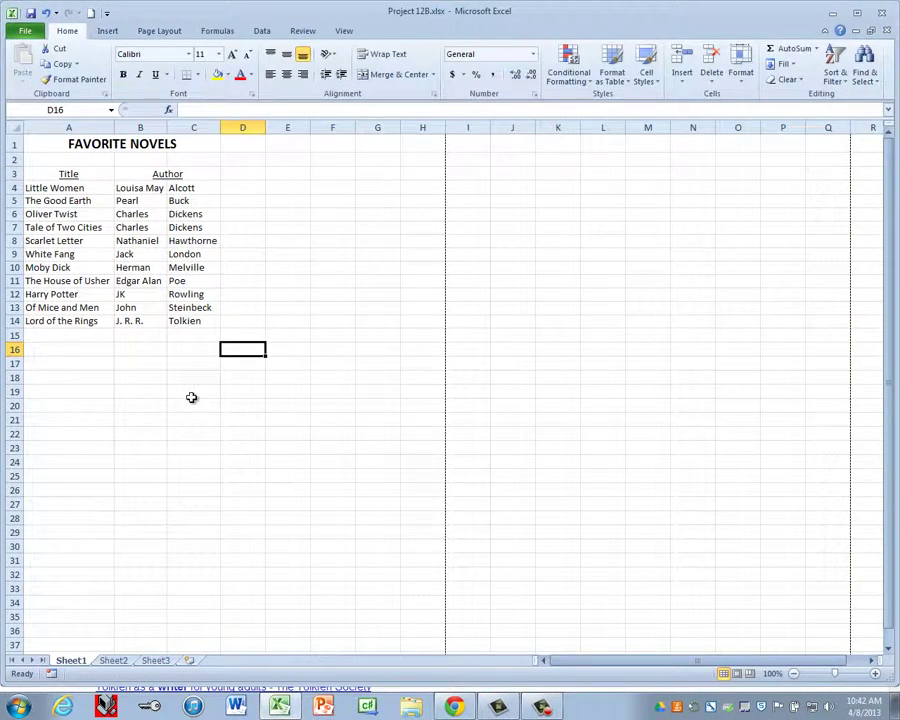